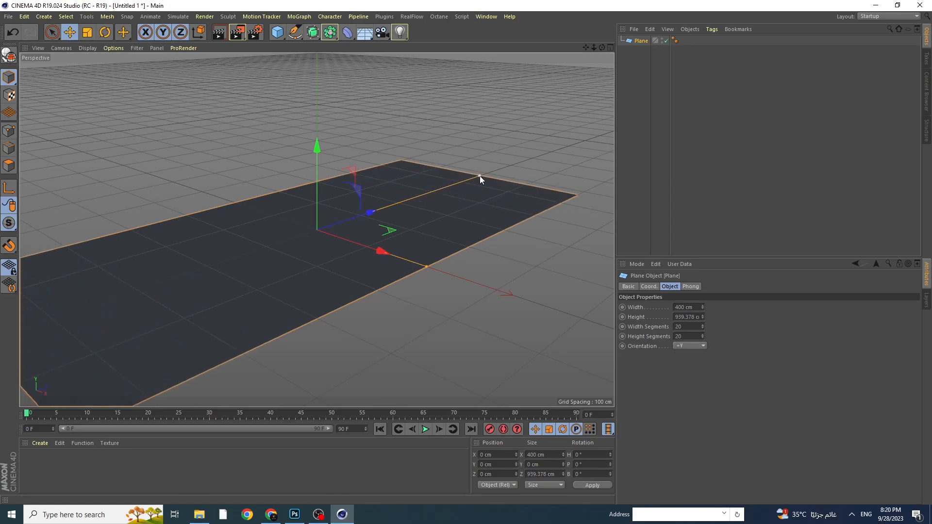
- Resize the plane to a width of 1000 cm and a height of 1000 cm
drag(424, 265, 512, 374)
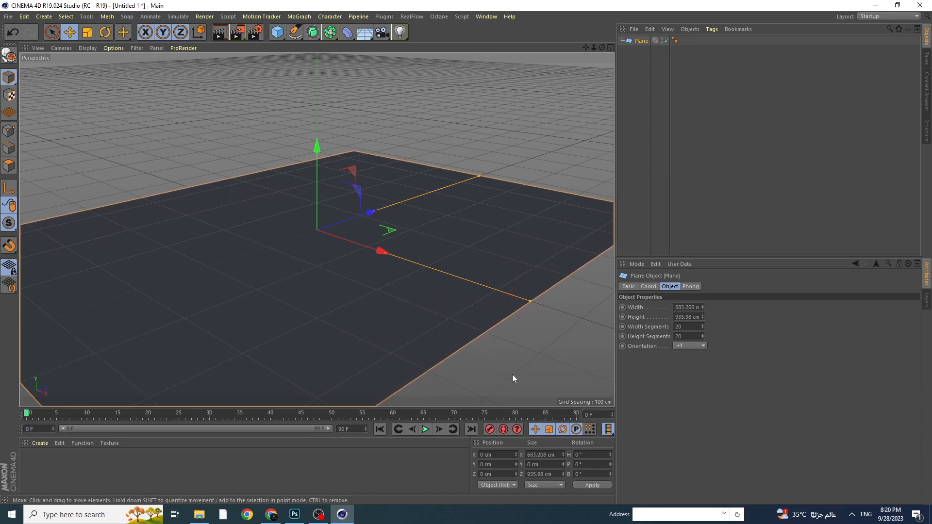
click(675, 307)
text(1000)
key(Return)
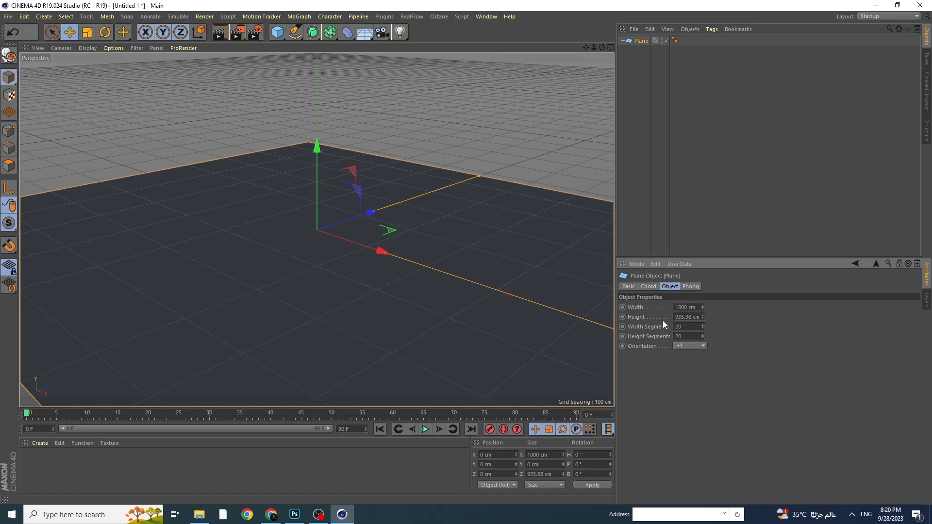
click(674, 317)
text(1000)
key(Return)
drag(595, 48, 595, 48)
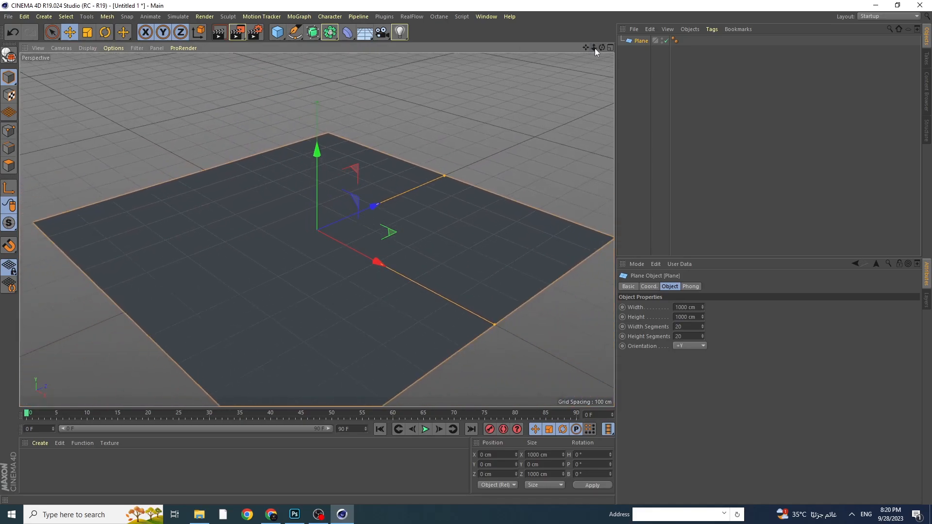
- Display the perspective view with Gouraud Shading (Lines) so the plane's segments are drawn
click(80, 48)
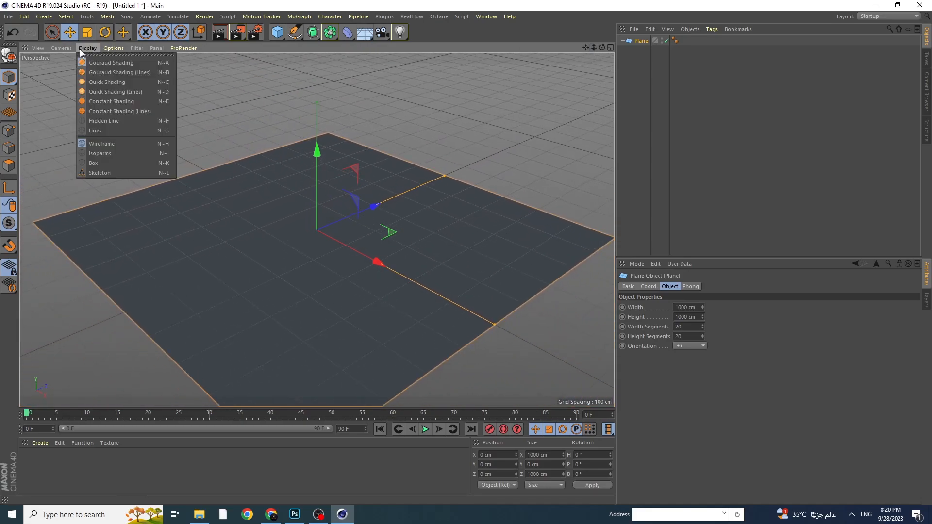
click(105, 73)
drag(602, 48, 601, 48)
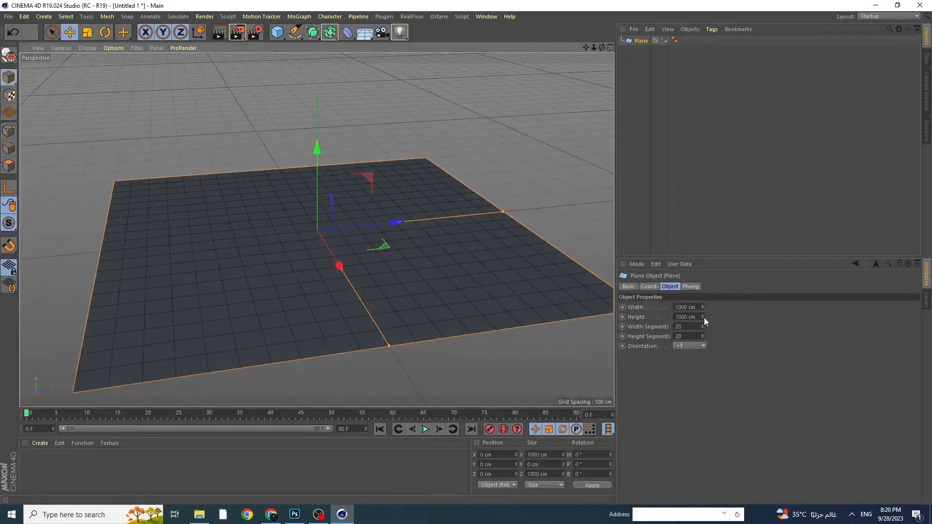
- Lengthen the plane by setting its height to 1800 cm
drag(504, 211, 616, 208)
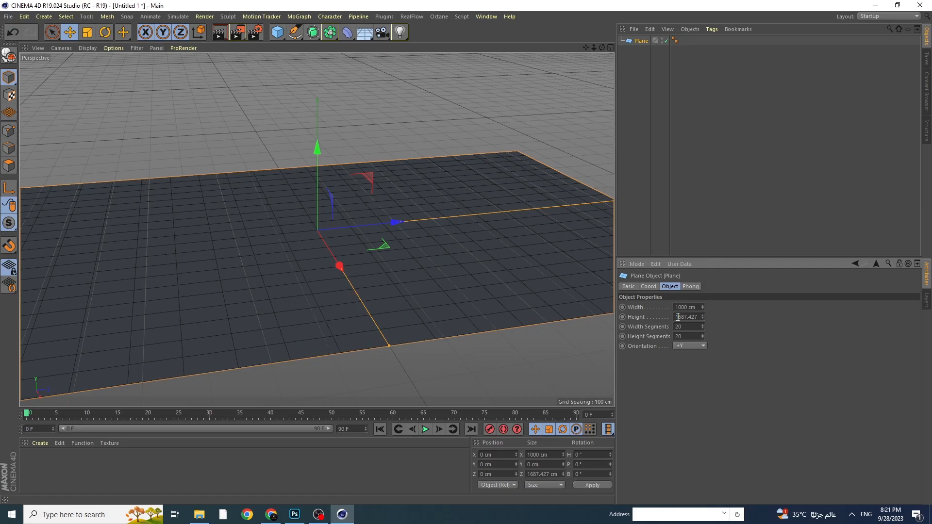
drag(675, 318, 739, 318)
text(1800)
key(Return)
drag(601, 50, 599, 69)
- Subdivide the plane with 80 width segments and 40 height segments
drag(702, 327, 701, 310)
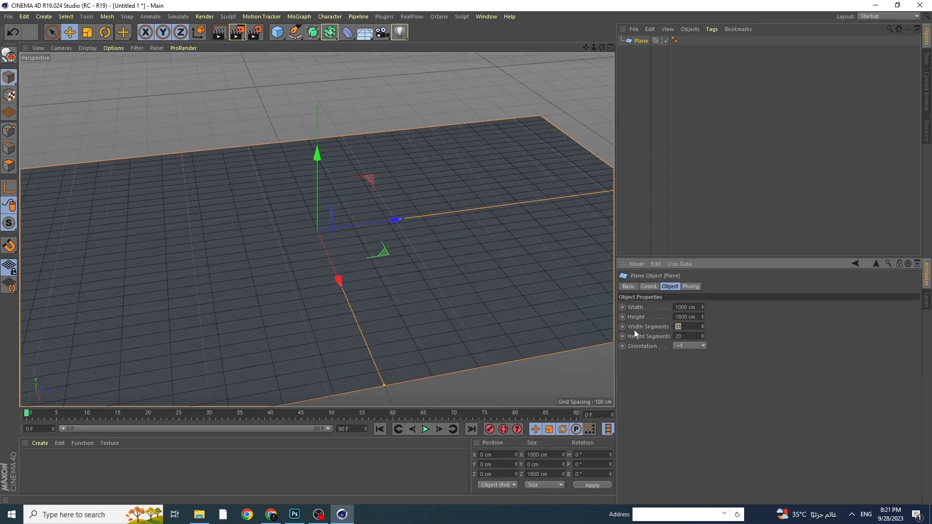
text(8)
text(4)
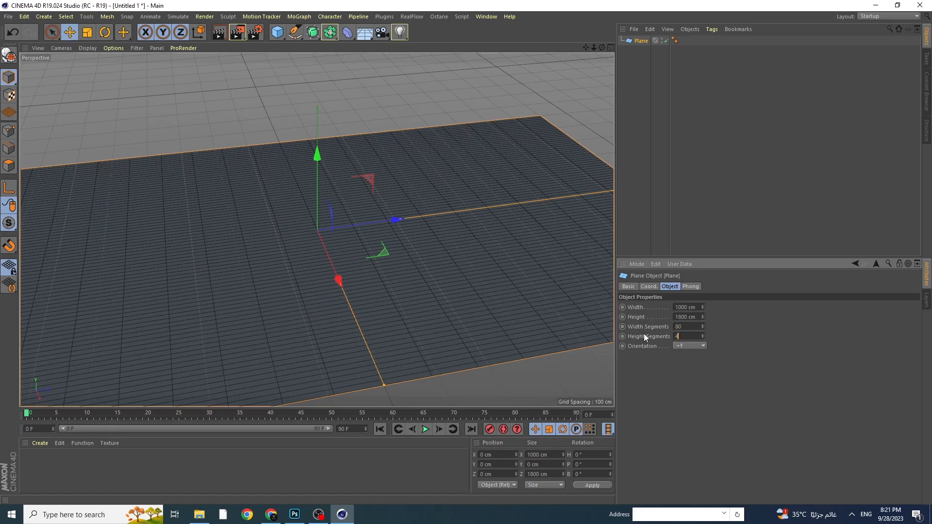
mouse_move(601, 47)
mouse_down()
mouse_move(544, 50)
mouse_move(534, 68)
mouse_move(539, 39)
mouse_move(596, 63)
mouse_move(594, 49)
mouse_move(585, 49)
mouse_move(602, 51)
mouse_move(593, 57)
mouse_up()
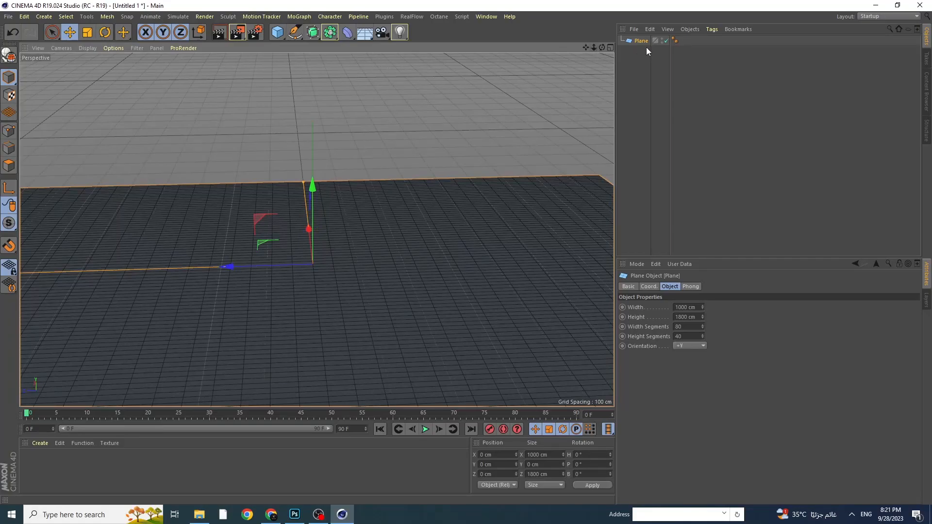
- Add a Displacer deformer and make it a child of the plane
click(353, 34)
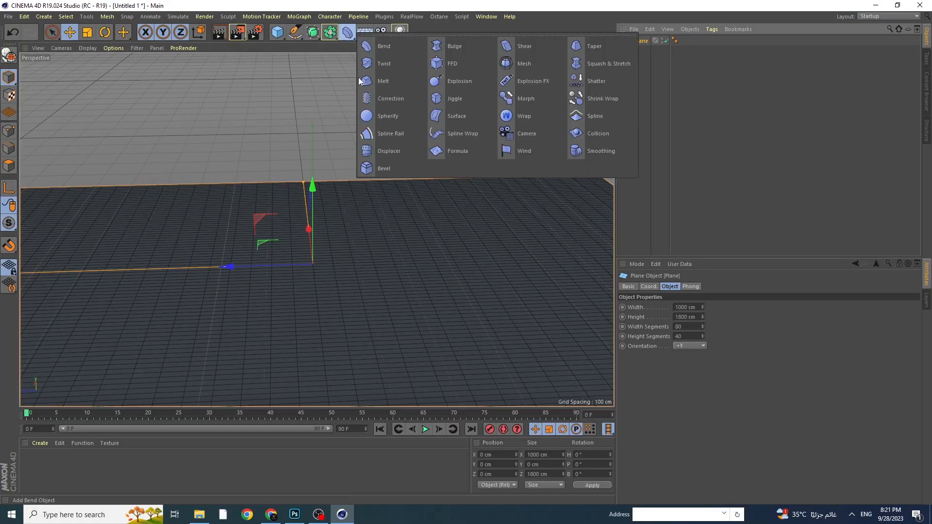
click(395, 153)
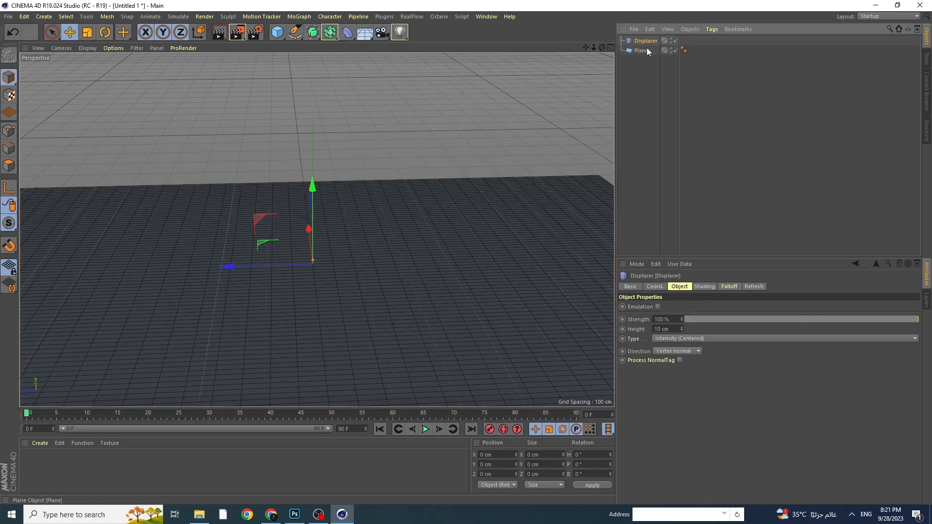
drag(643, 42, 641, 49)
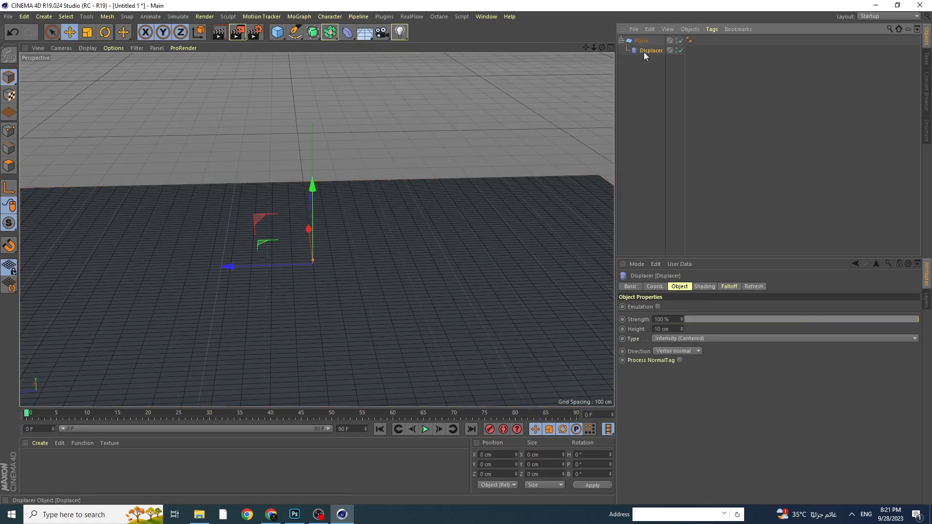
- Assign a Noise shader to the Displacer's shading channel
click(707, 288)
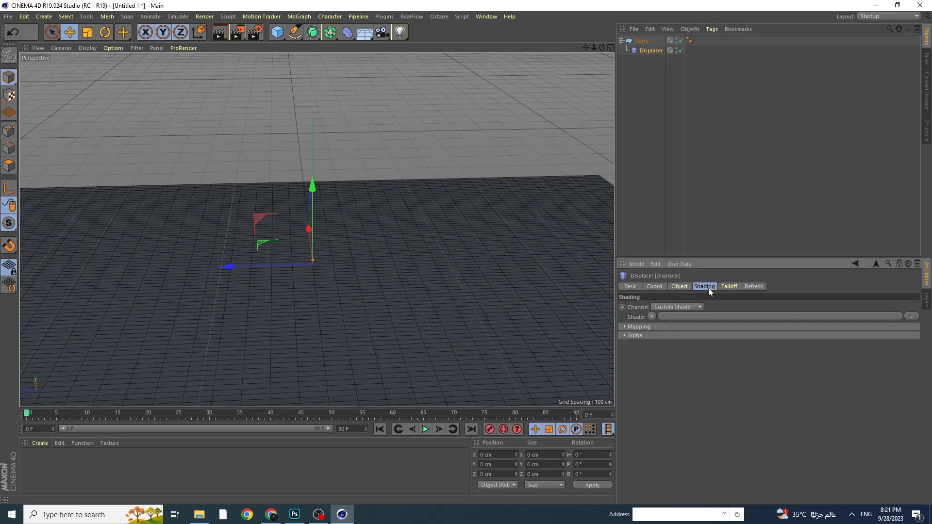
click(650, 316)
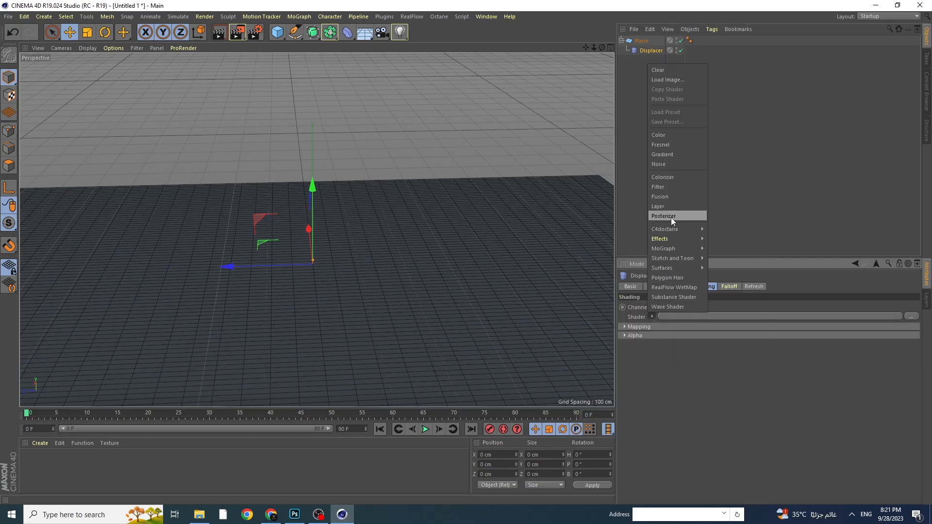
click(671, 168)
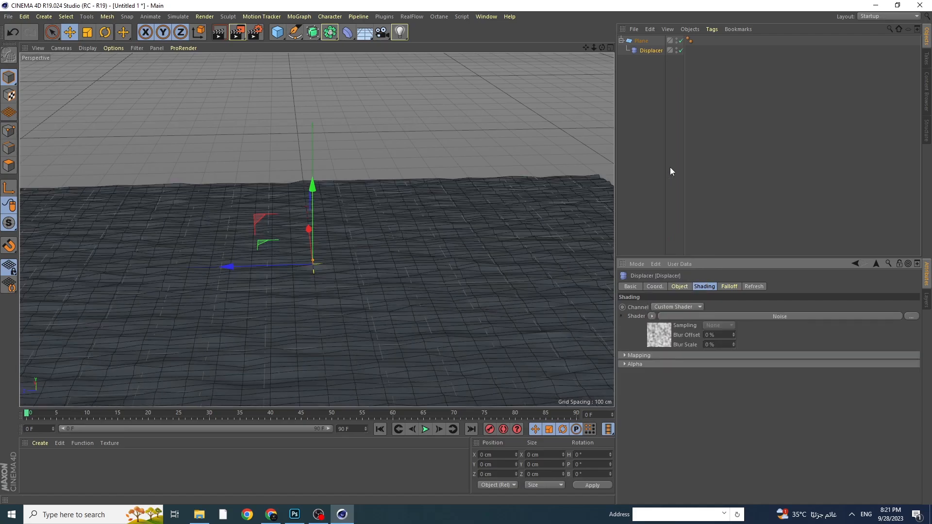
drag(602, 47, 317, 229)
drag(586, 47, 317, 230)
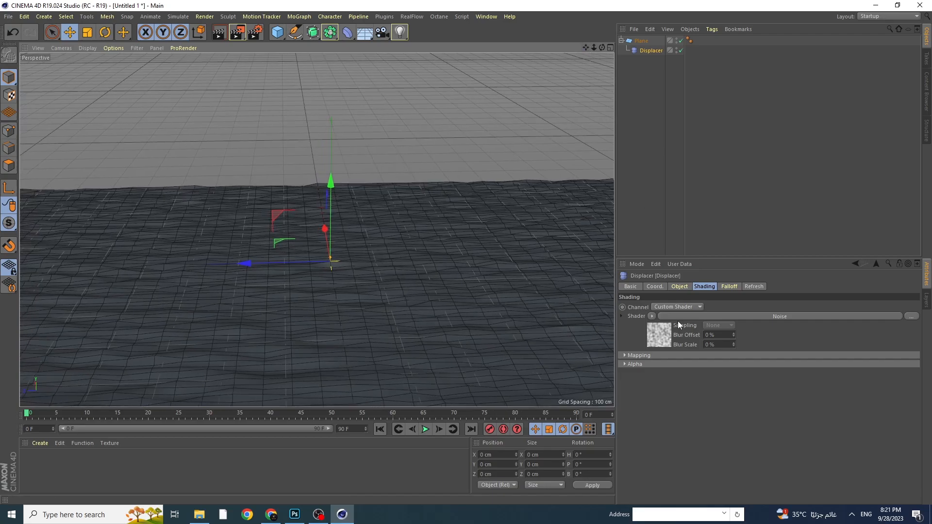
- Set the noise shader's first Relative Scale value to 180% and its Global Scale to 300%
click(665, 345)
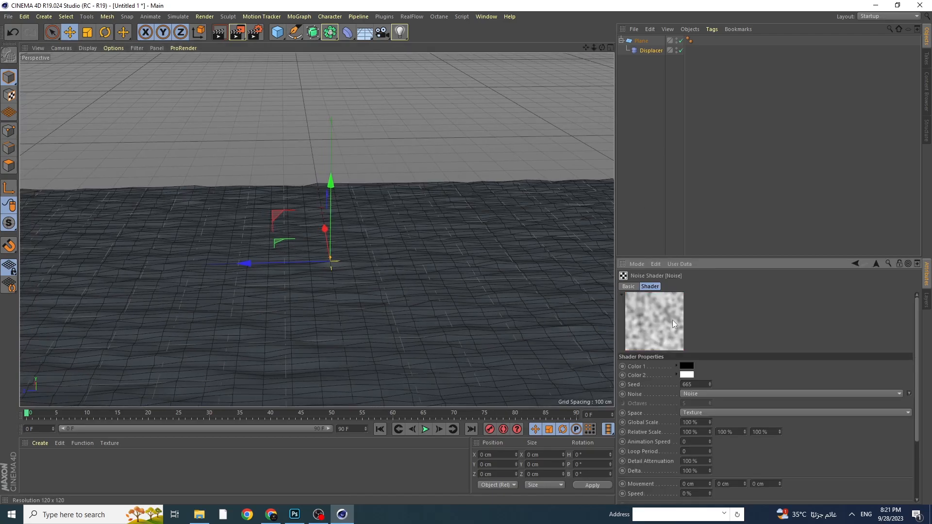
drag(710, 422, 741, 425)
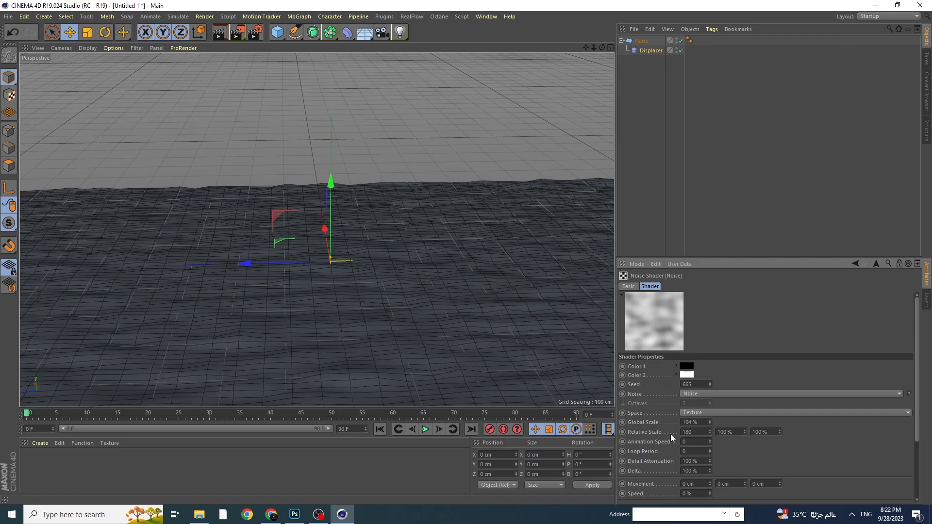
key(Return)
click(693, 423)
text(300)
key(Return)
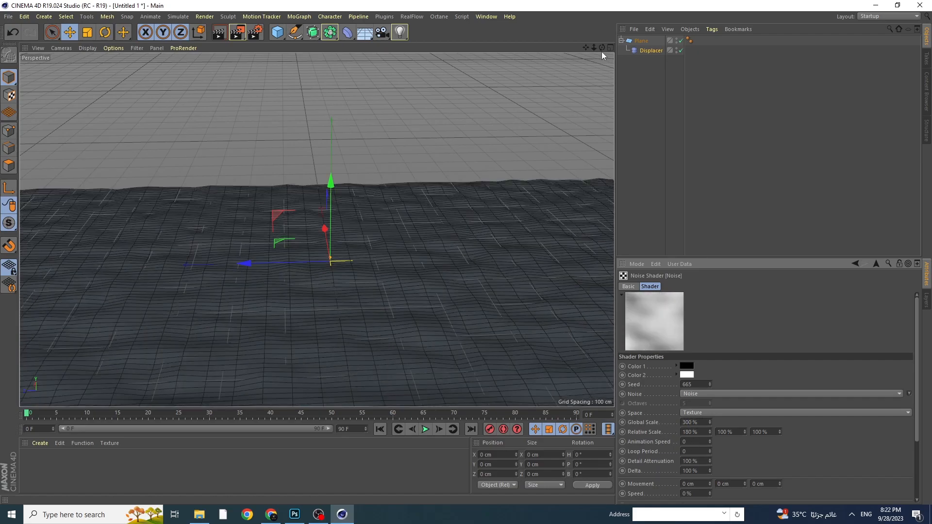
- Select the plane together with its Displacer child and merge them using Connect Objects + Delete
click(642, 43)
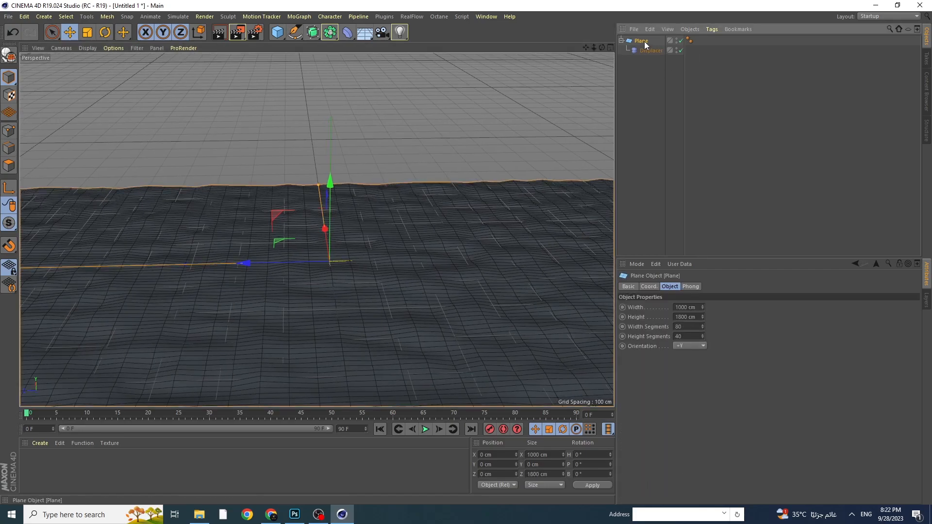
right_click(645, 43)
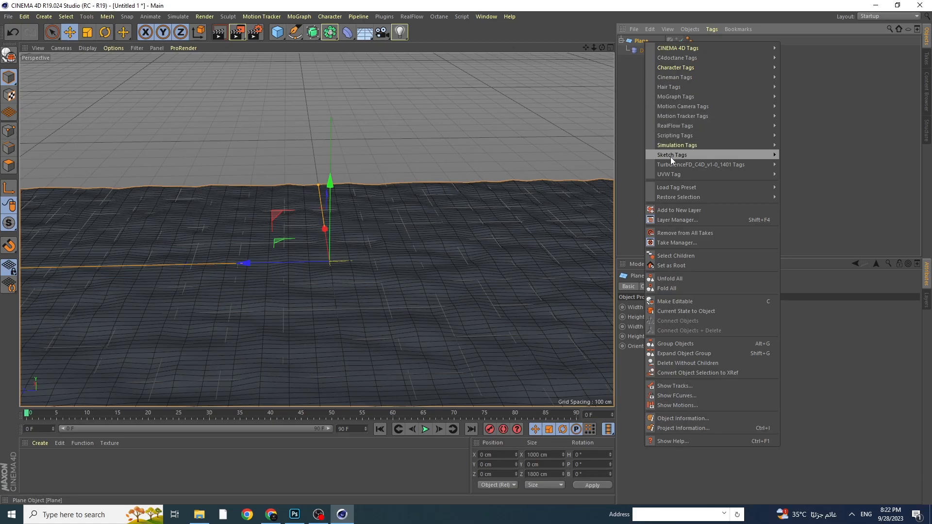
click(715, 257)
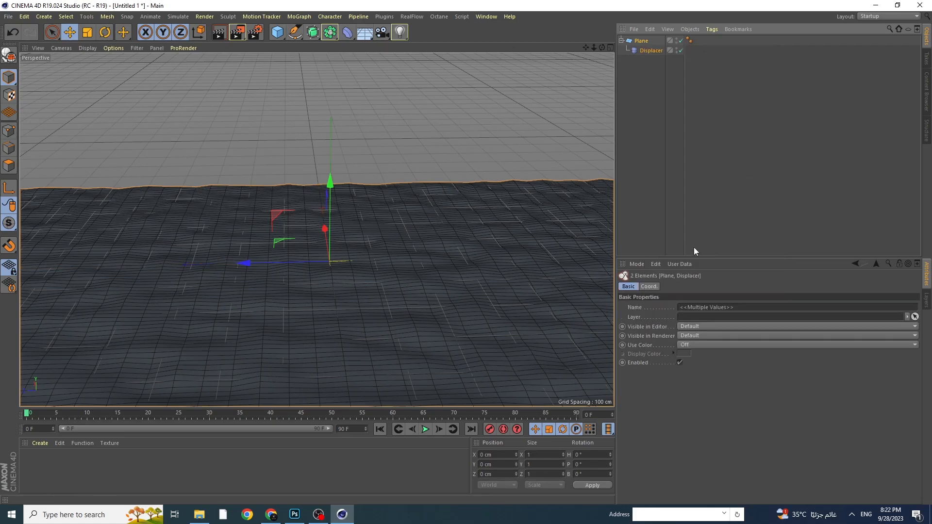
right_click(641, 43)
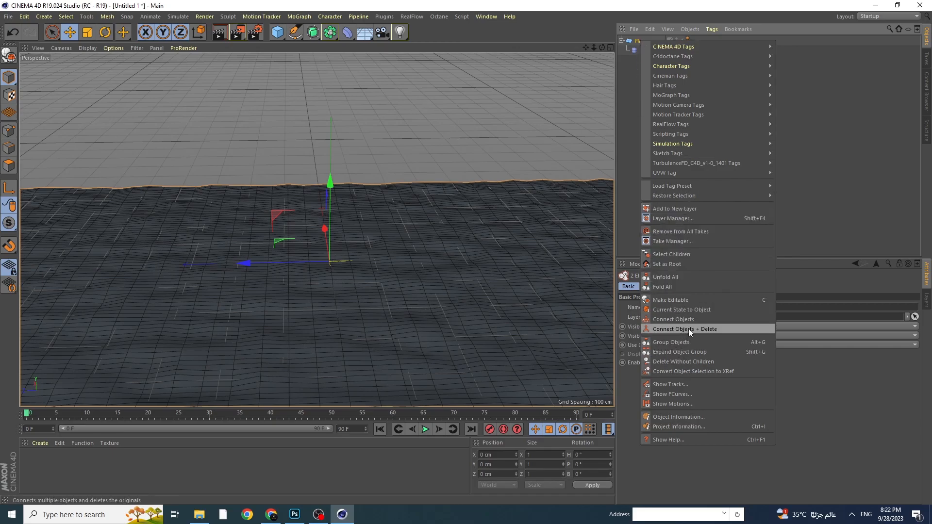
click(702, 329)
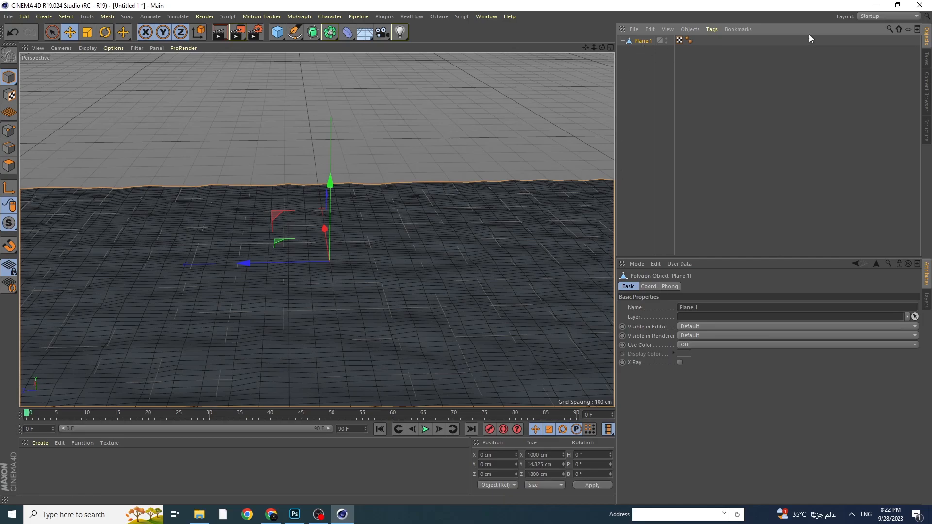
- Switch to the Sculpt layout and choose the Grab brush with a size of 69
click(872, 18)
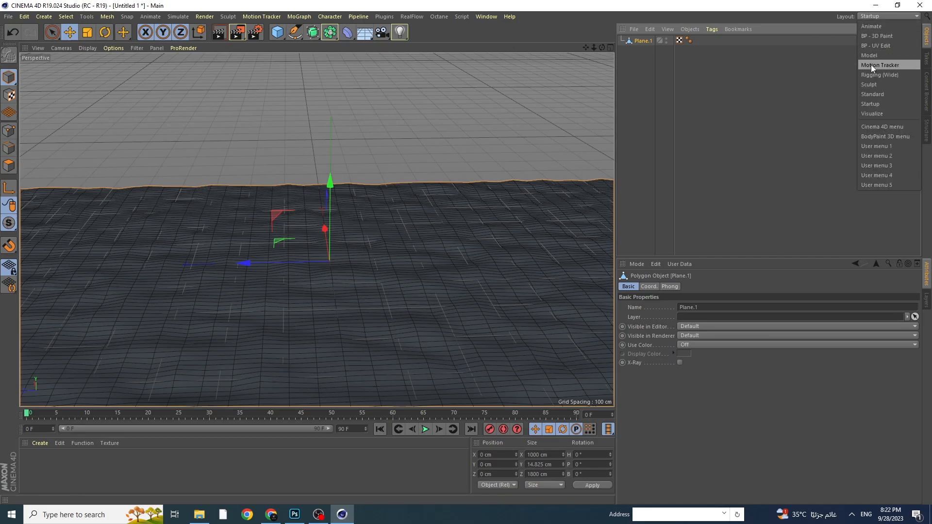
click(885, 85)
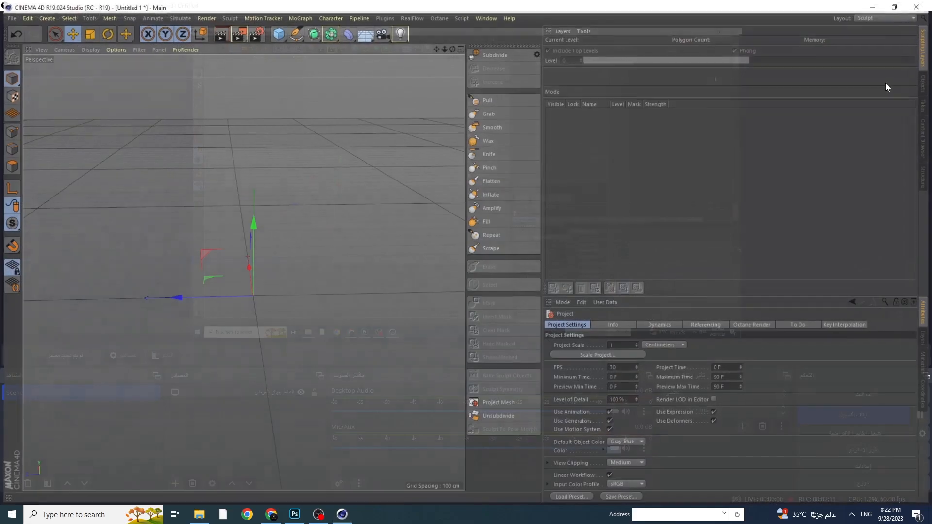
click(500, 113)
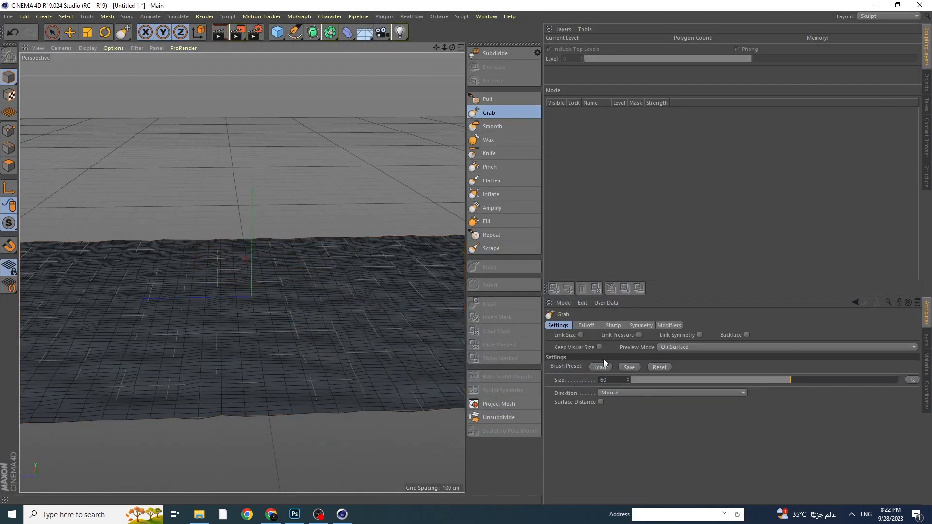
click(815, 380)
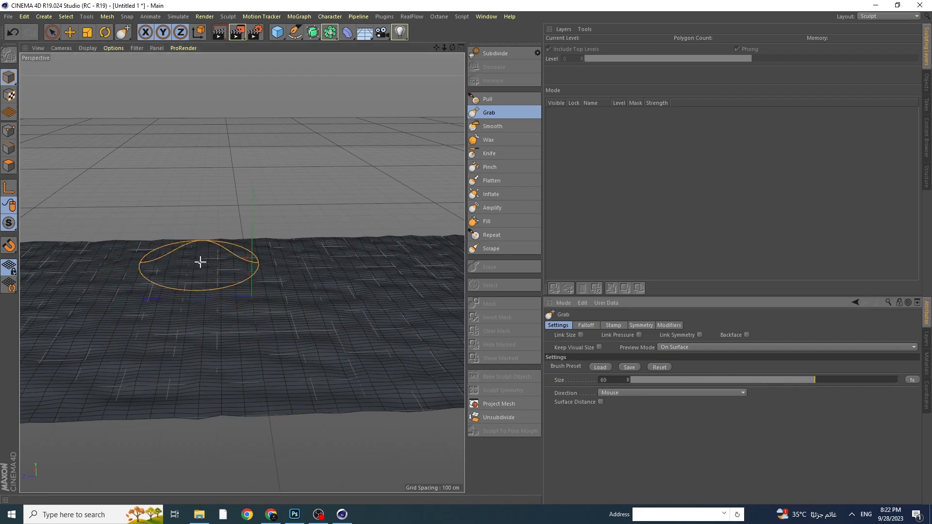
- Sculpt a sunken channel across the middle of the plane, from its far edge to its near edge, with the Grab brush
drag(232, 249, 238, 283)
mouse_move(238, 280)
mouse_down()
mouse_move(244, 393)
mouse_move(238, 246)
mouse_up()
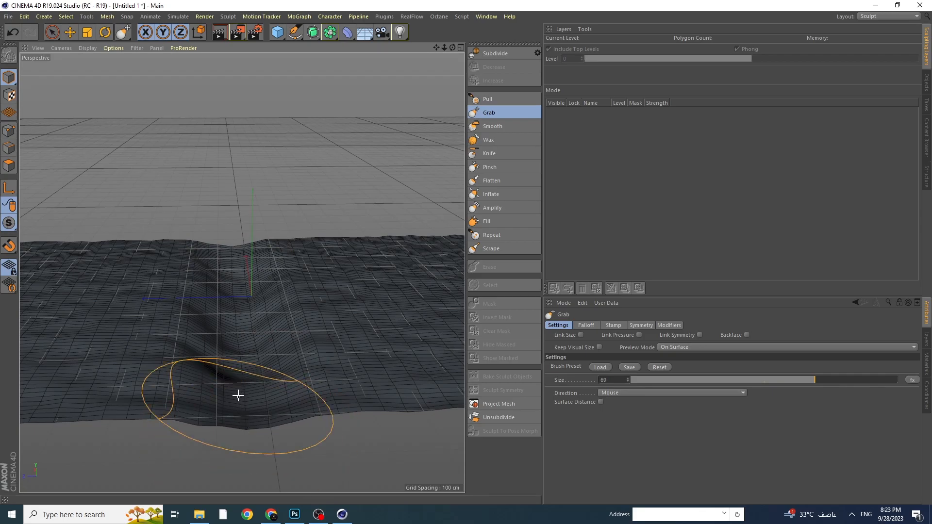
mouse_move(246, 381)
mouse_down()
mouse_move(254, 380)
mouse_move(243, 366)
mouse_up()
mouse_move(244, 310)
mouse_down()
mouse_move(254, 280)
mouse_move(229, 261)
mouse_move(232, 250)
mouse_move(236, 265)
mouse_up()
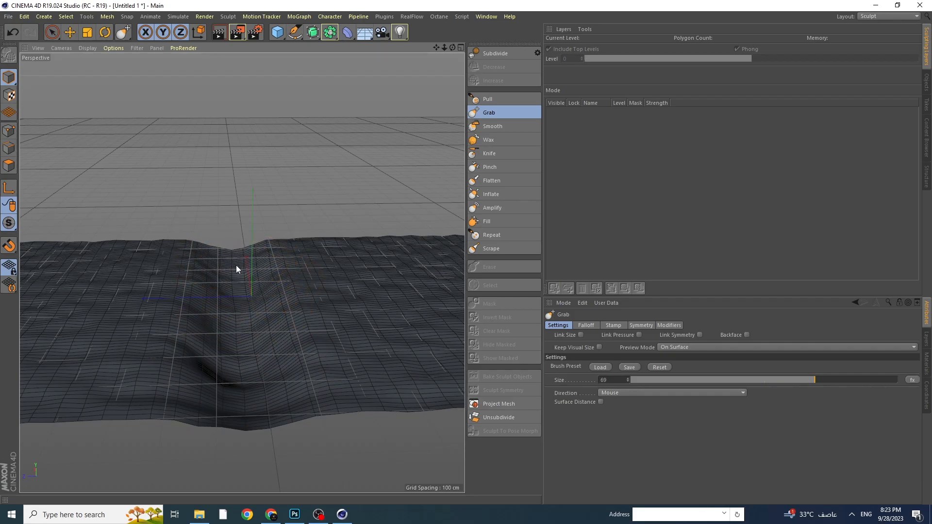
- Switch to the Standard layout and add a Landscape object to the scene
click(873, 16)
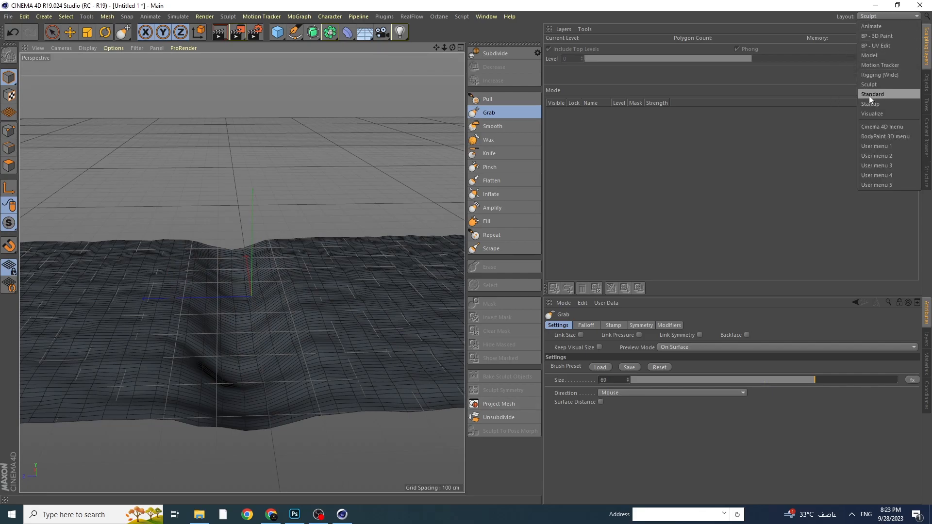
click(874, 94)
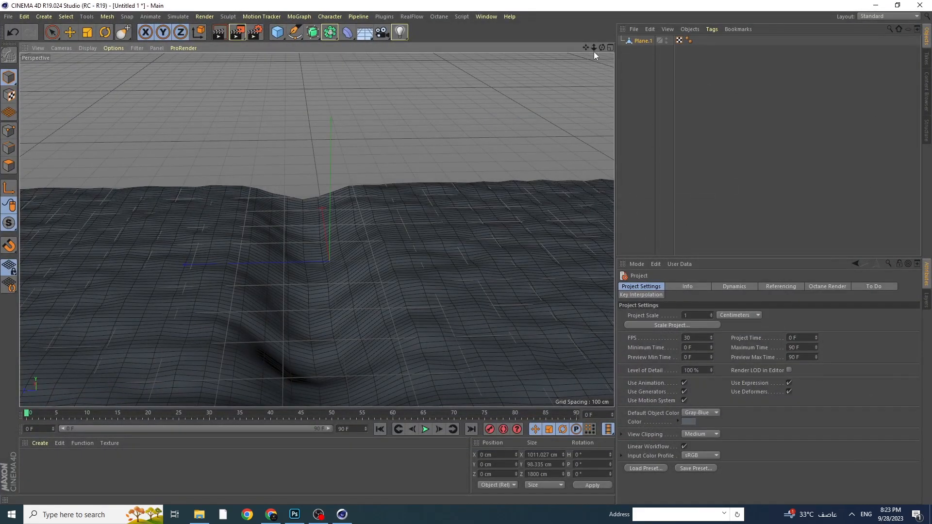
mouse_move(602, 51)
mouse_down()
mouse_move(602, 30)
mouse_move(557, 48)
mouse_move(600, 61)
mouse_move(577, 85)
mouse_move(619, 35)
mouse_move(640, 47)
mouse_up()
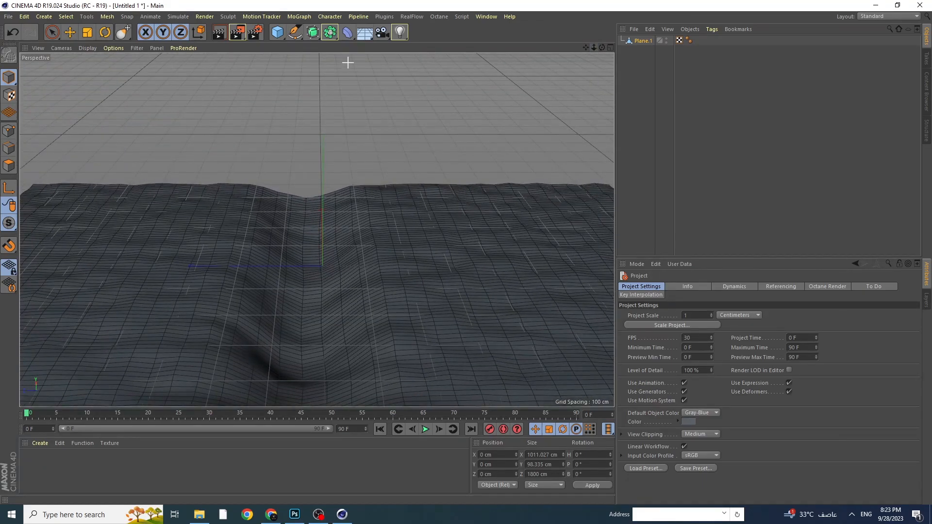
click(278, 33)
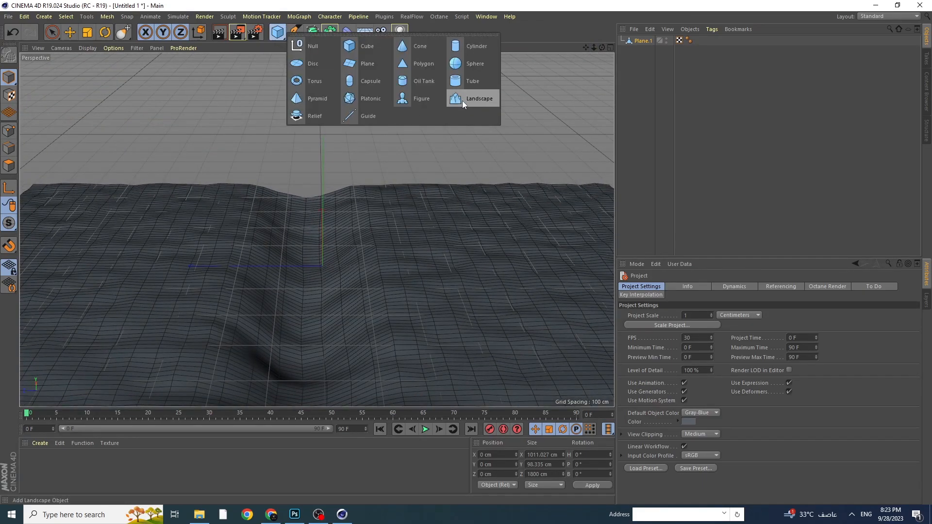
click(479, 101)
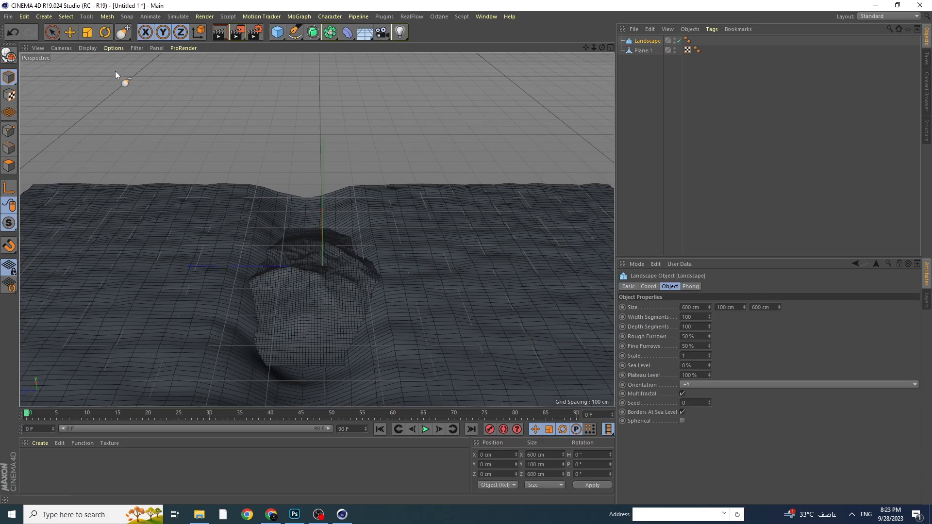
- Stretch the Landscape object to about 1034 cm in X and 1851 cm in Z, and move it to about Y -21 cm
click(73, 33)
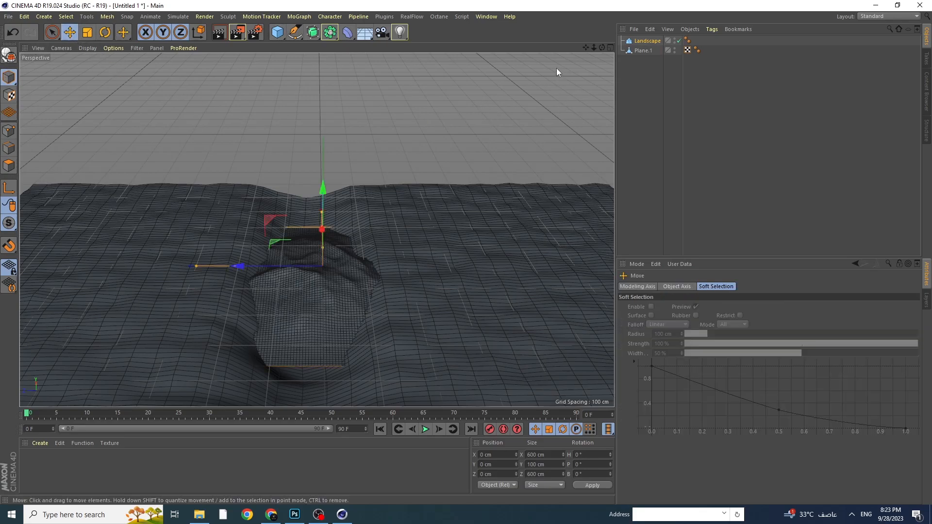
mouse_move(323, 190)
mouse_down()
mouse_move(322, 163)
mouse_move(323, 172)
mouse_up()
drag(193, 244, 22, 247)
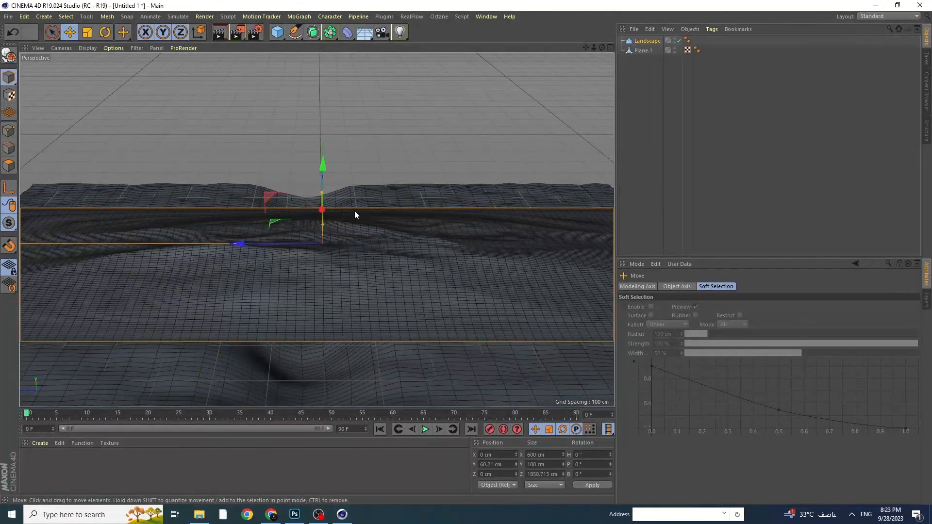
drag(595, 47, 395, 160)
drag(340, 190, 372, 169)
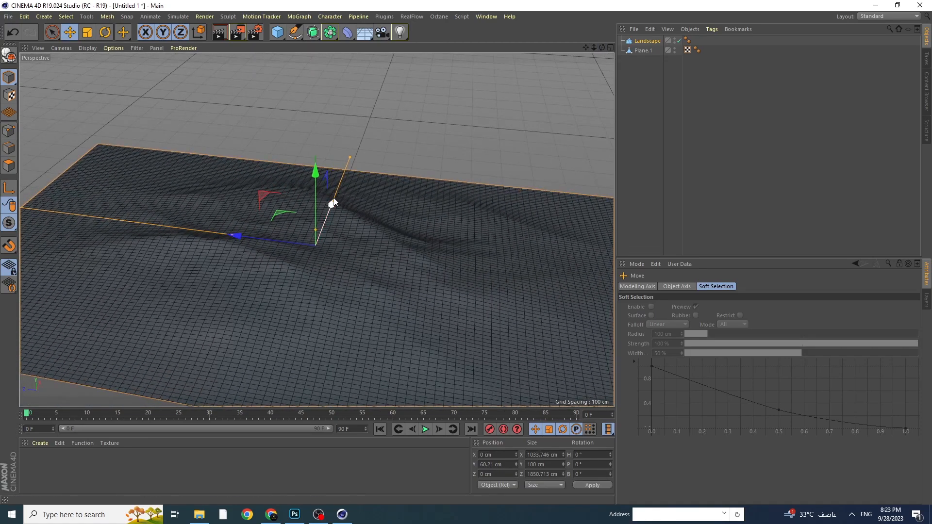
drag(312, 179, 316, 203)
- Flatten the Landscape object to a height of 0 cm and position it inside the channel at about Y -16 cm
click(652, 42)
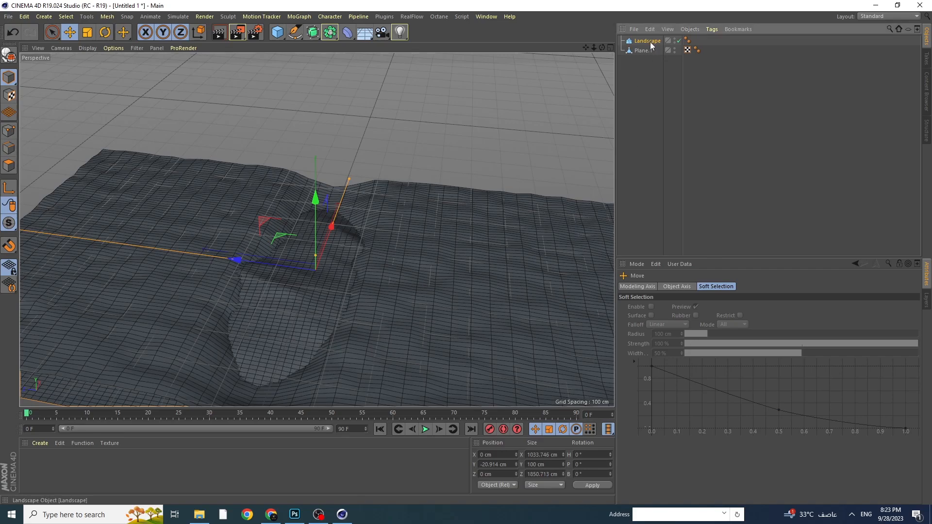
drag(746, 310, 675, 313)
drag(602, 48, 618, 37)
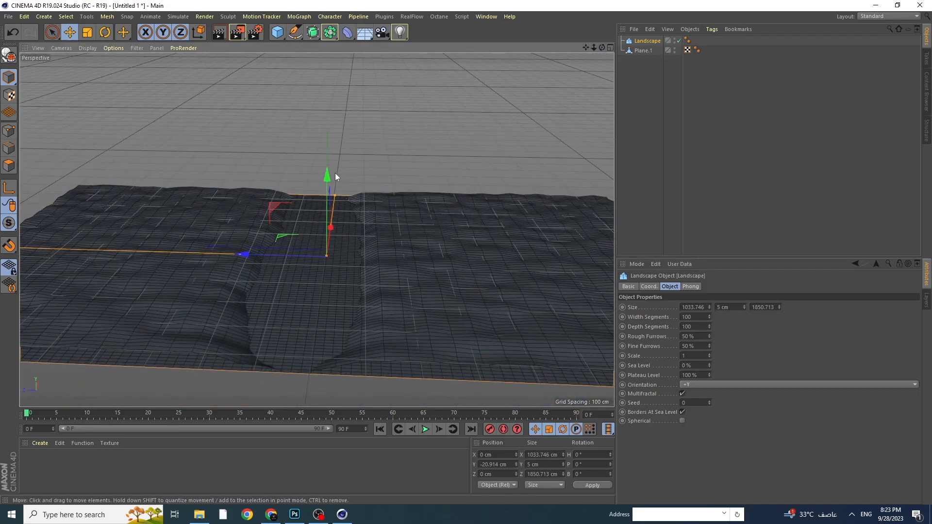
click(321, 183)
click(647, 40)
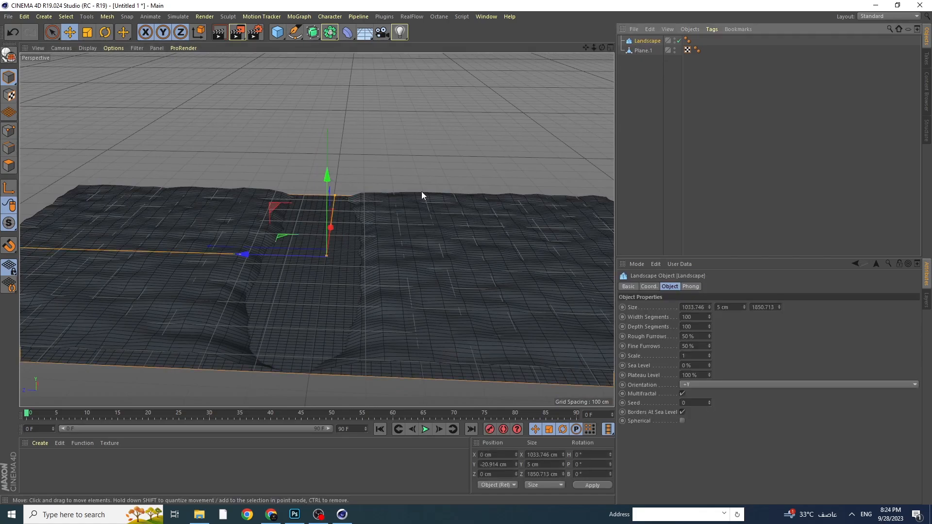
drag(325, 177, 326, 181)
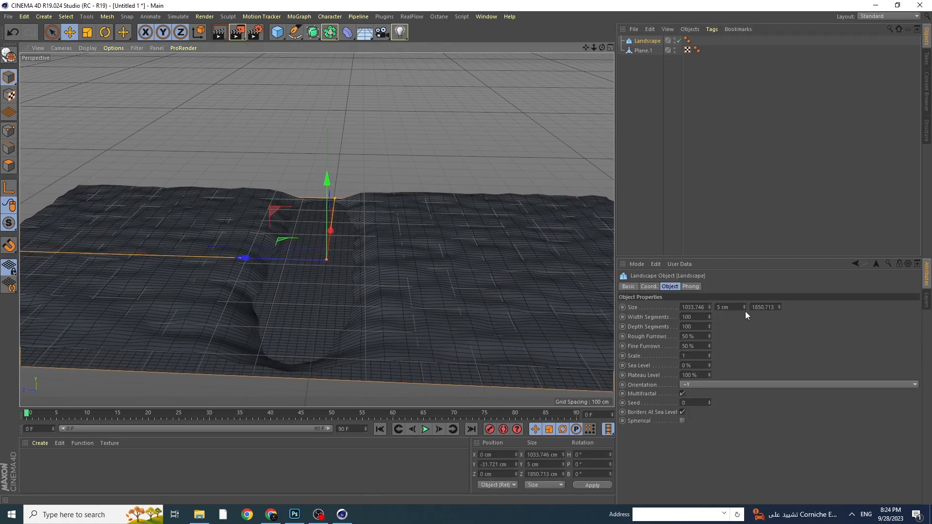
drag(744, 307, 743, 310)
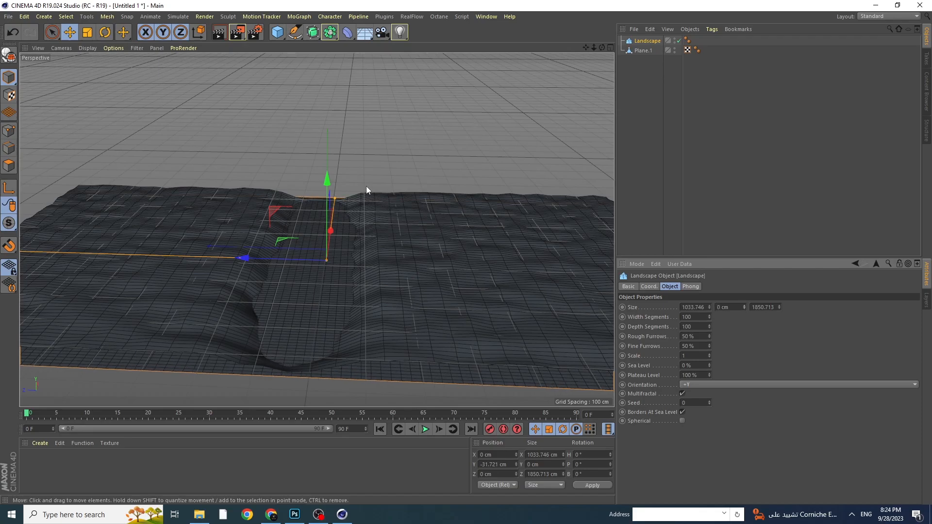
drag(327, 177, 330, 172)
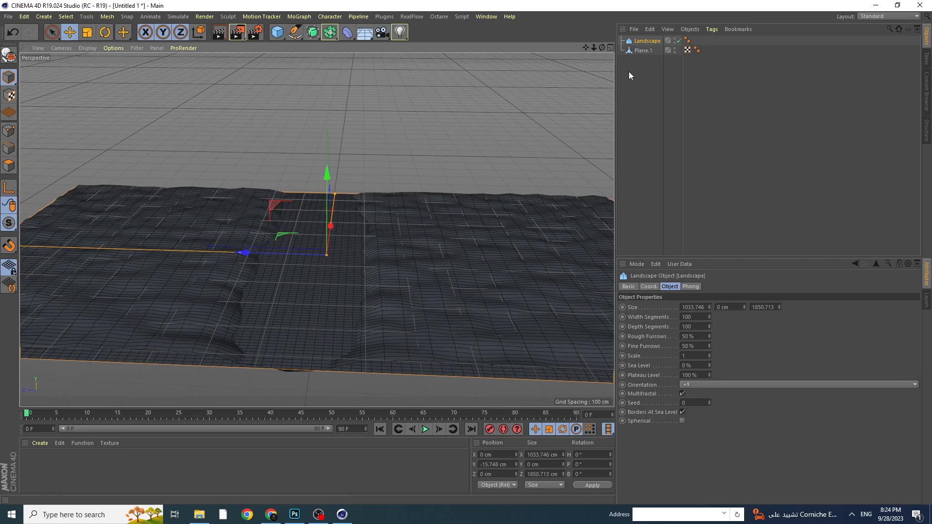
- Add a Forester Tree object from the Forester plugin to the scene
drag(594, 47, 615, 47)
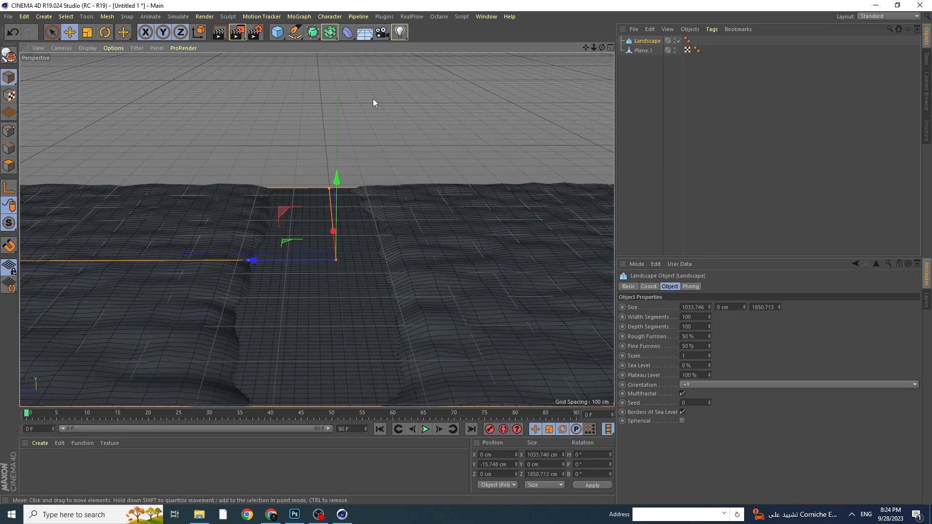
click(382, 17)
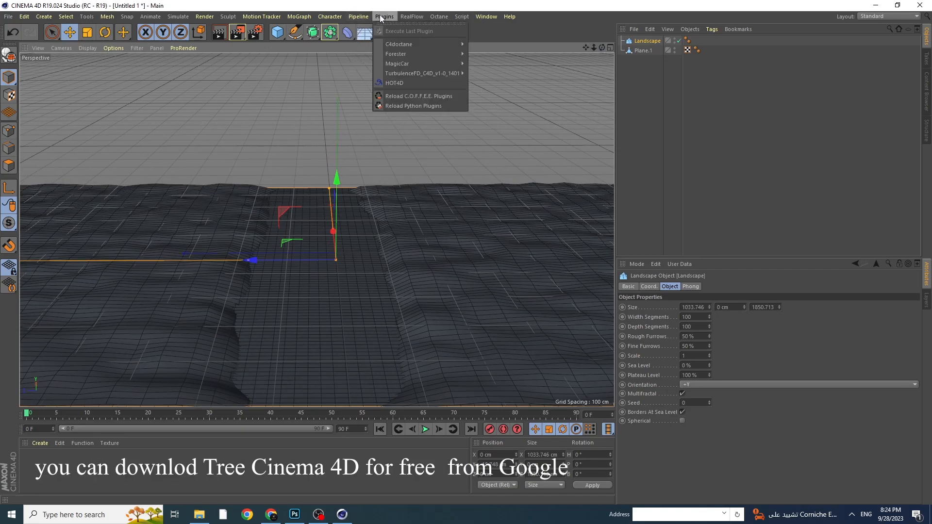
mouse_move(408, 54)
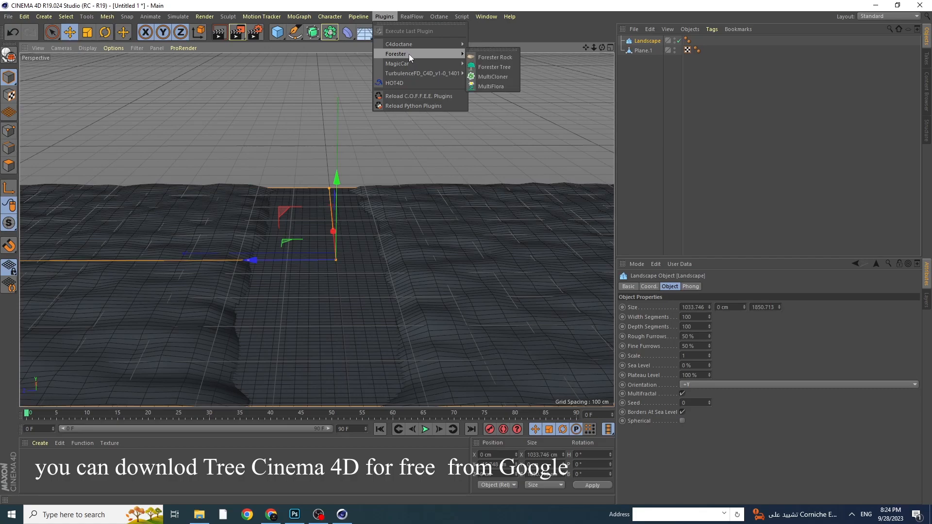
click(494, 67)
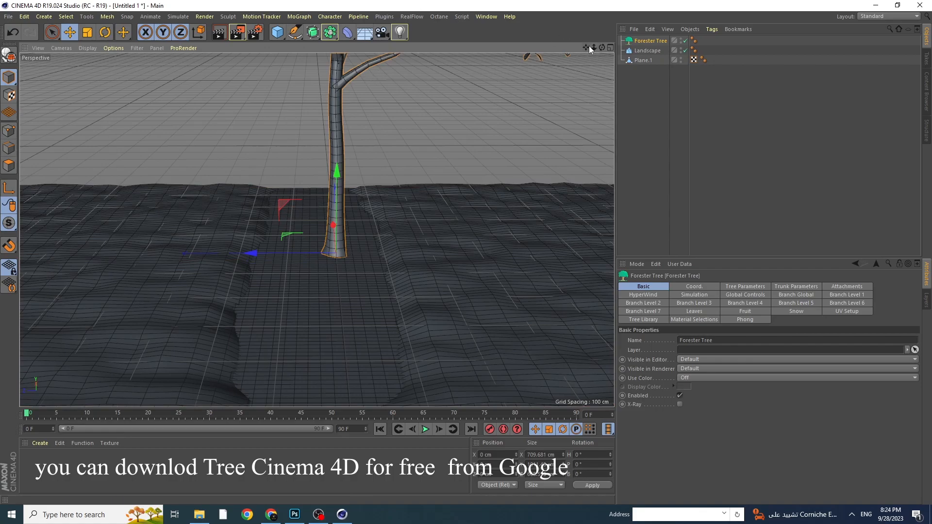
- Load the Prunus preset from the tree library and shift the tree along Z to about 38 cm
drag(594, 49, 541, 49)
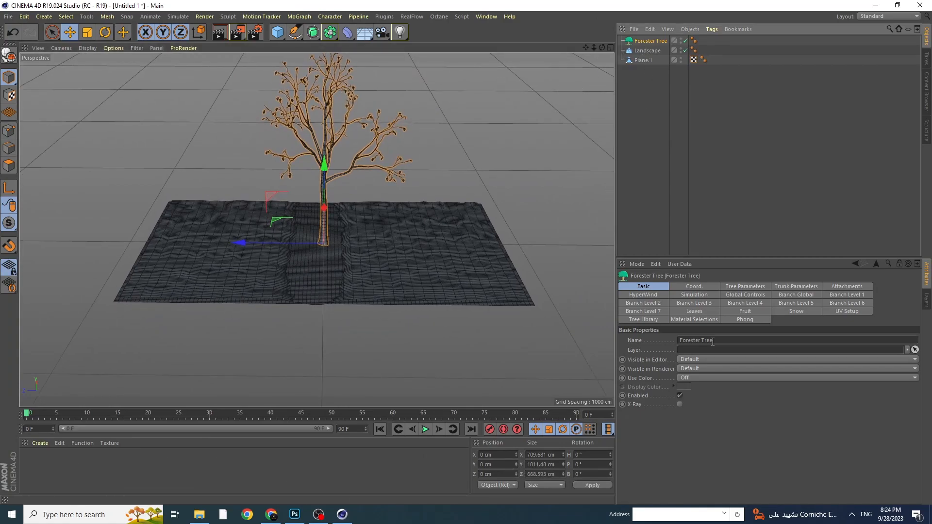
click(646, 319)
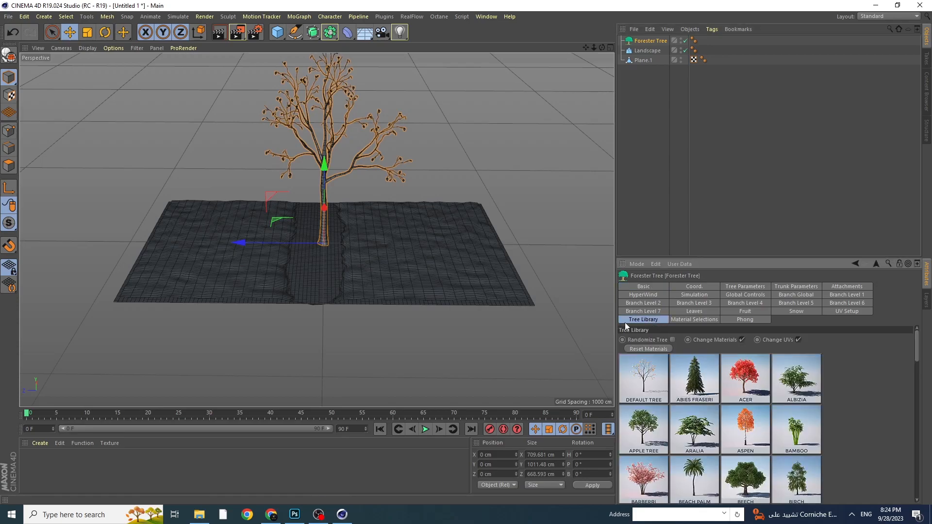
drag(920, 356, 924, 468)
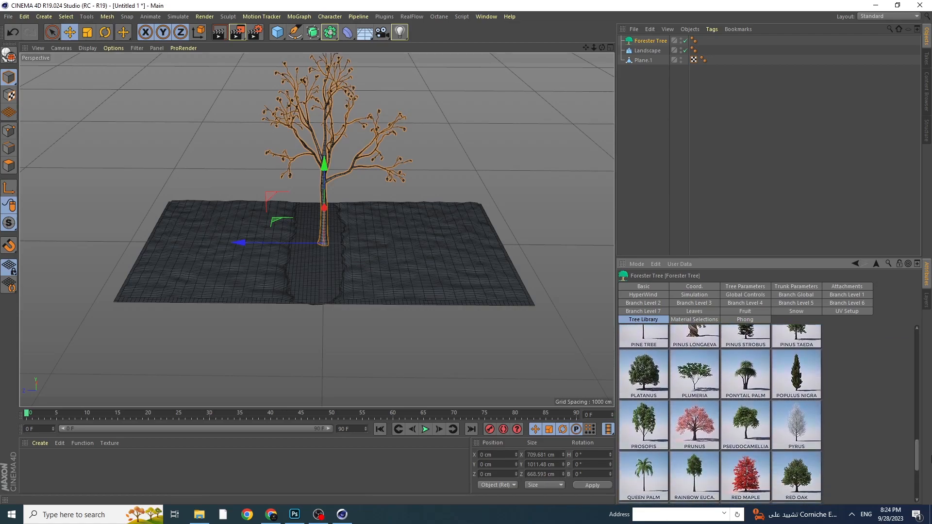
click(700, 428)
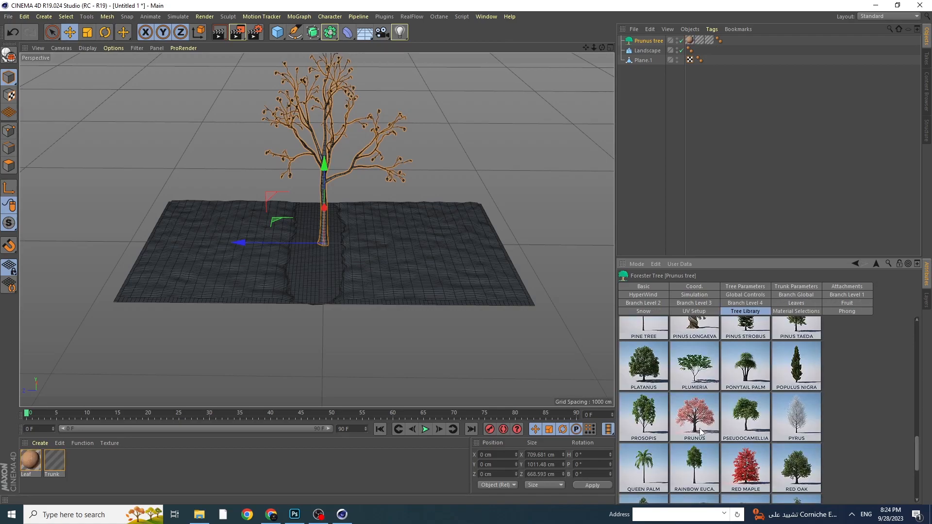
mouse_move(601, 47)
mouse_down()
mouse_move(601, 29)
mouse_move(582, 67)
mouse_move(598, 47)
mouse_move(650, 48)
mouse_move(601, 43)
mouse_move(602, 32)
mouse_move(587, 54)
mouse_up()
drag(273, 354, 263, 354)
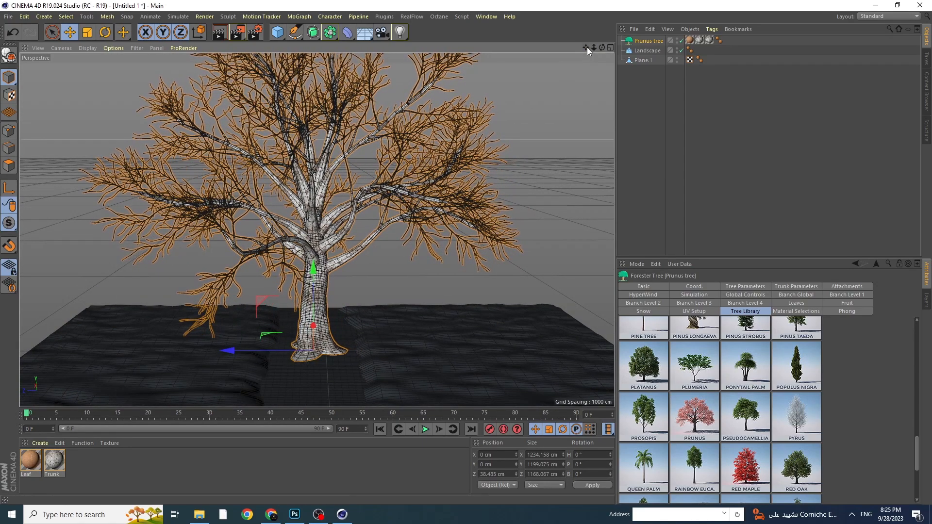
- Reduce the Prunus tree's Tree Size parameter to 0.7
drag(586, 47, 587, 54)
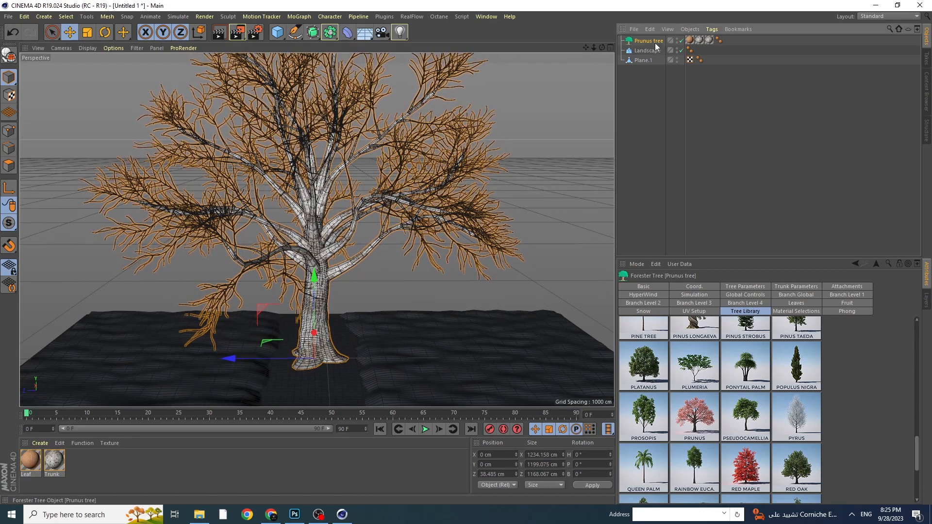
click(743, 287)
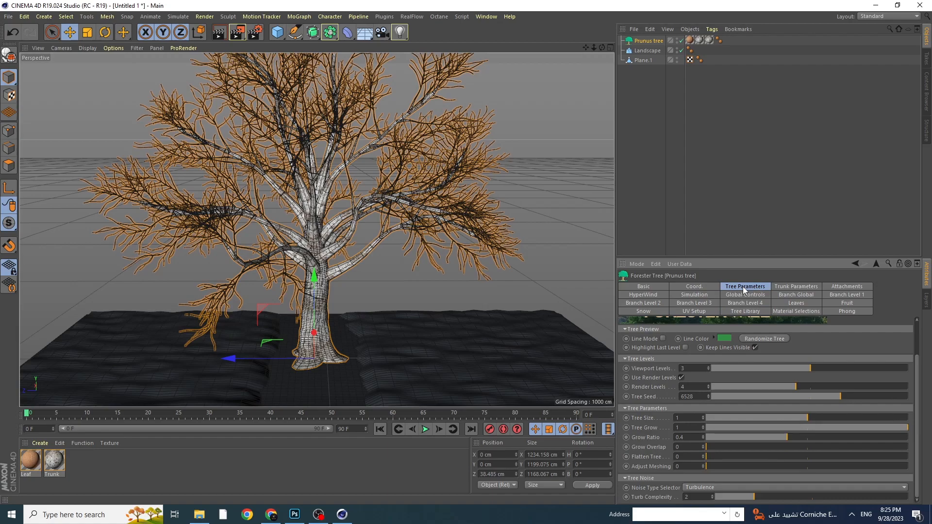
click(703, 420)
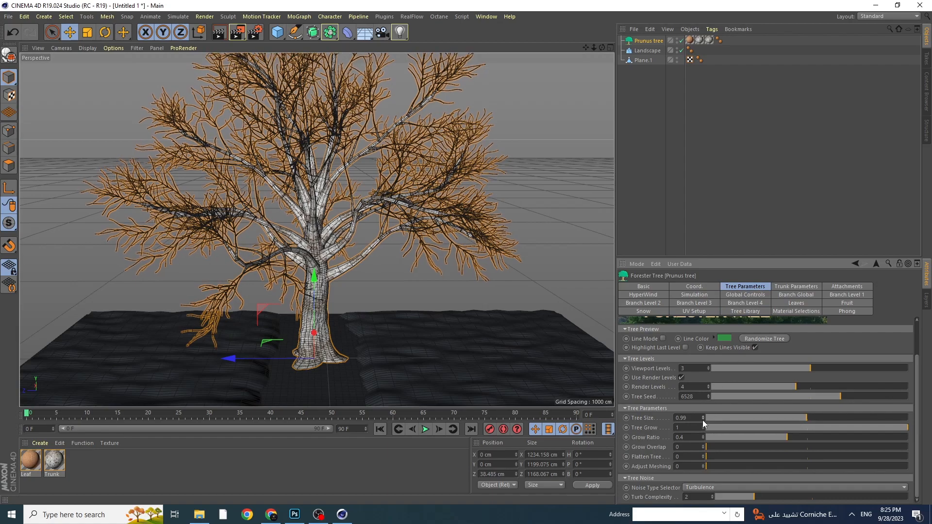
click(703, 420)
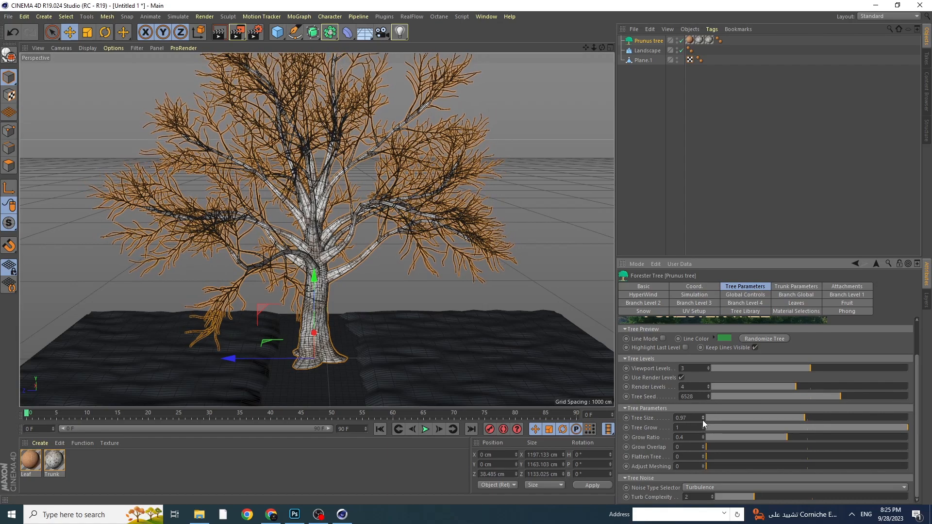
click(703, 420)
click(702, 420)
click(703, 420)
click(703, 420)
click(703, 421)
click(702, 420)
click(703, 420)
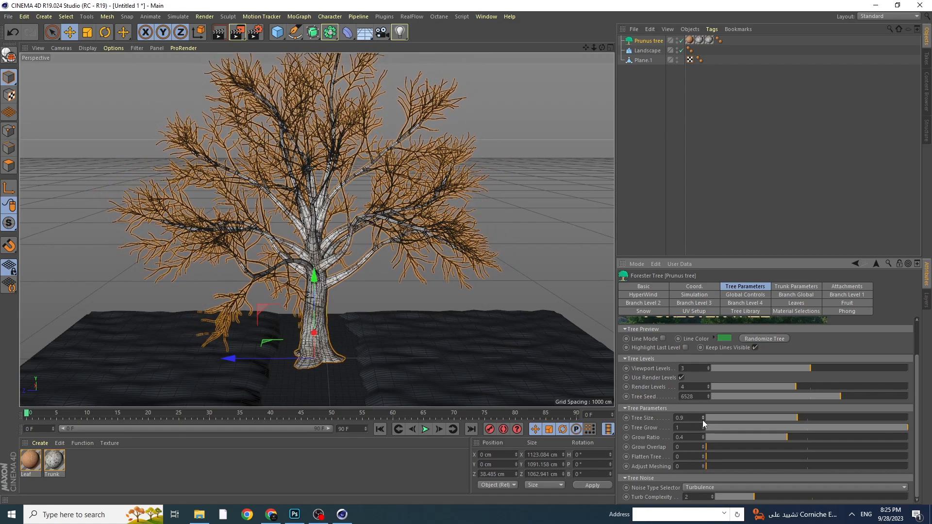
click(703, 420)
click(703, 420)
click(703, 420)
click(703, 420)
click(702, 420)
click(702, 420)
click(703, 421)
click(702, 420)
click(702, 420)
click(702, 420)
click(703, 420)
click(702, 420)
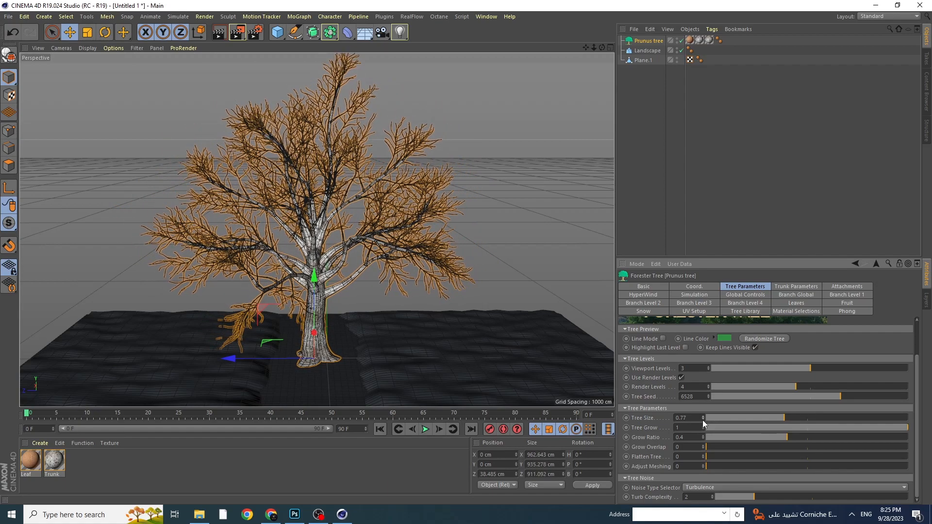
click(702, 421)
click(702, 420)
click(703, 420)
click(703, 420)
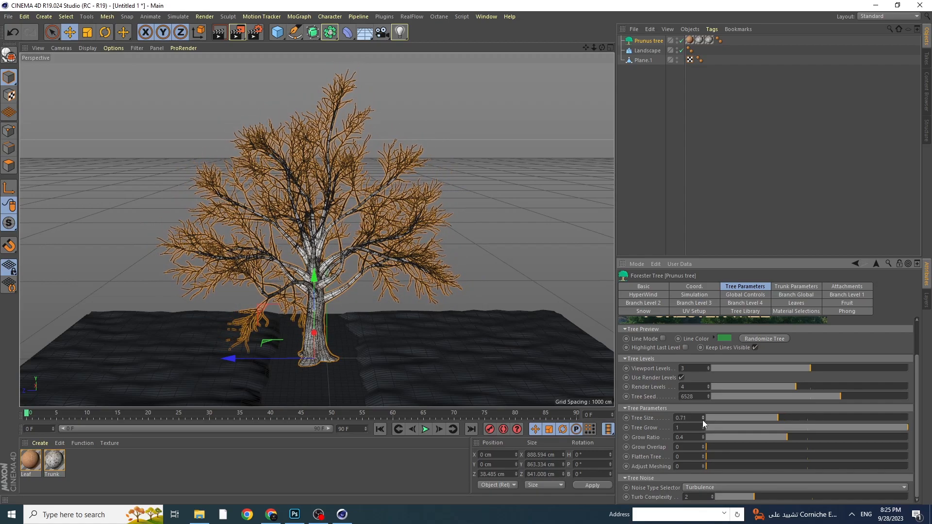
click(703, 420)
- Render the perspective view to check how the Prunus tree looks
drag(602, 47, 586, 48)
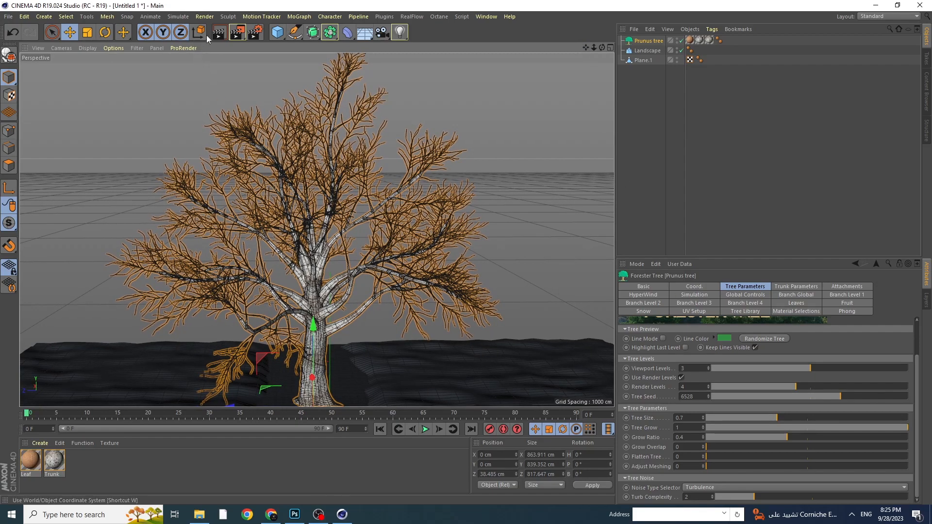
click(221, 33)
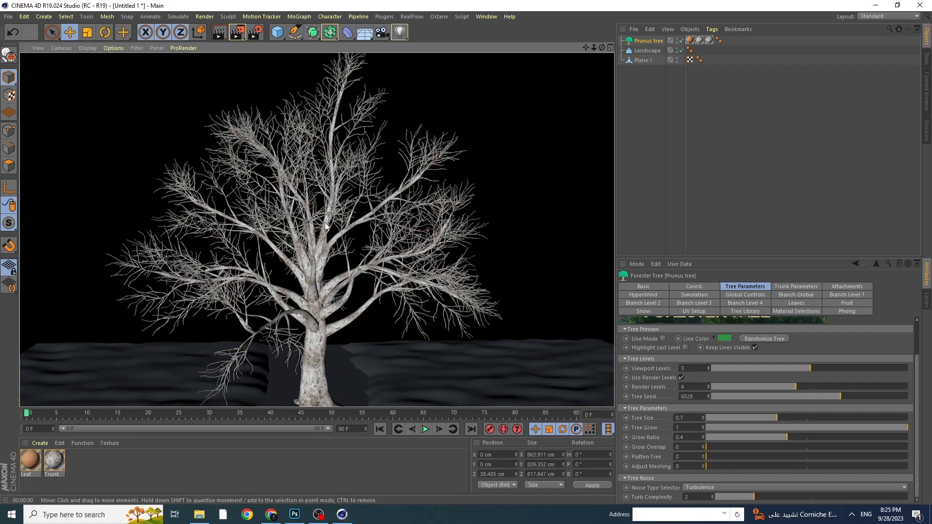
click(490, 127)
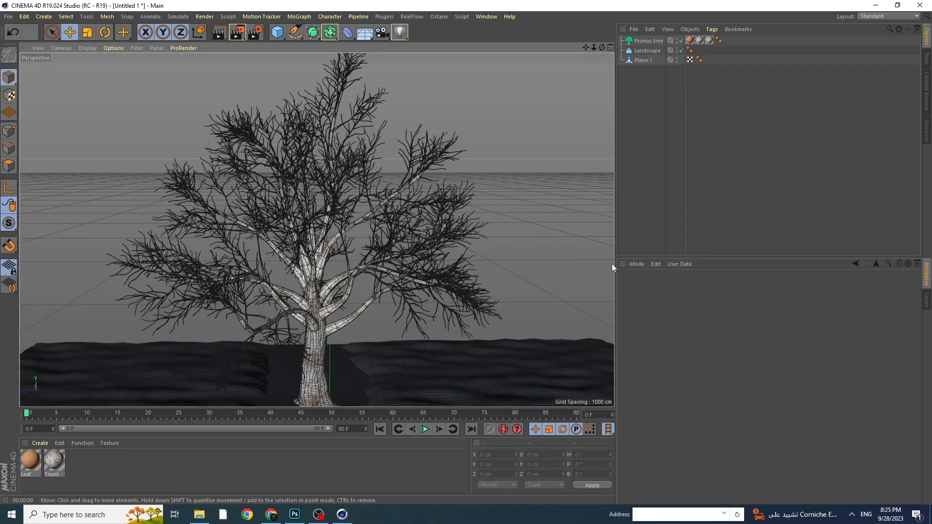
- Set the Prunus tree's Viewport Levels to 4 and render the perspective view again
click(648, 41)
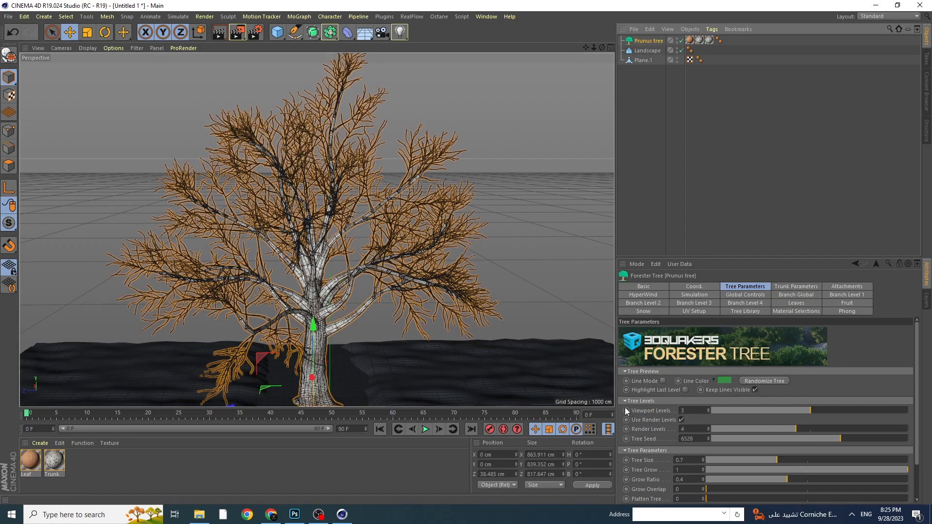
click(708, 409)
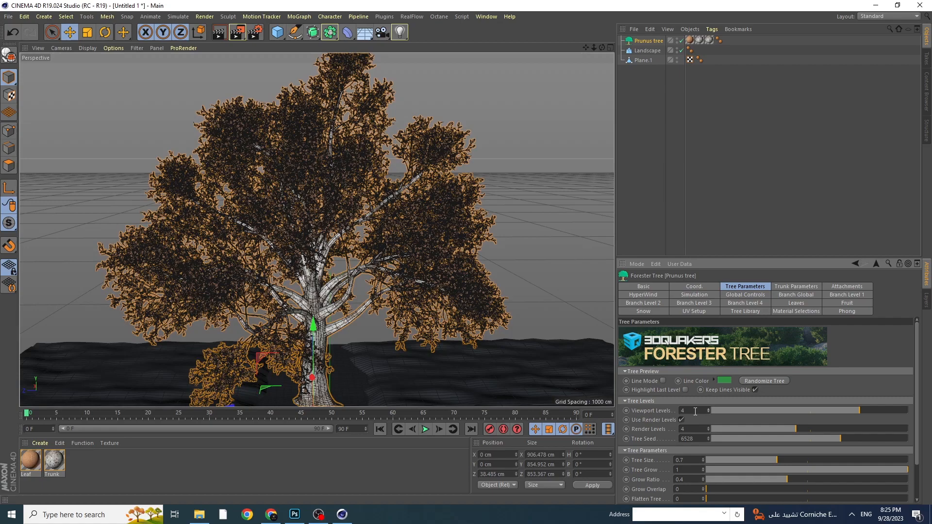
click(219, 32)
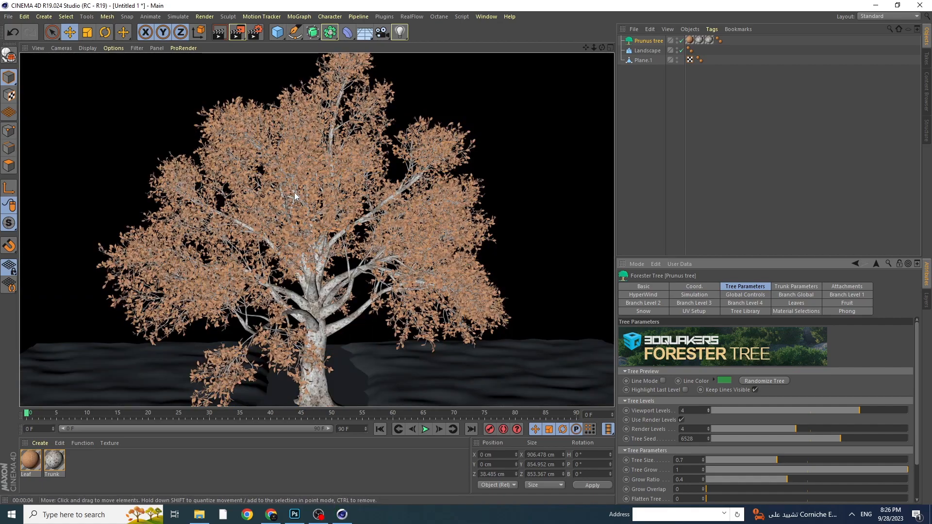
- Create a new material and set its color to magenta with H 309°, S 90% and V 100%
double_click(87, 462)
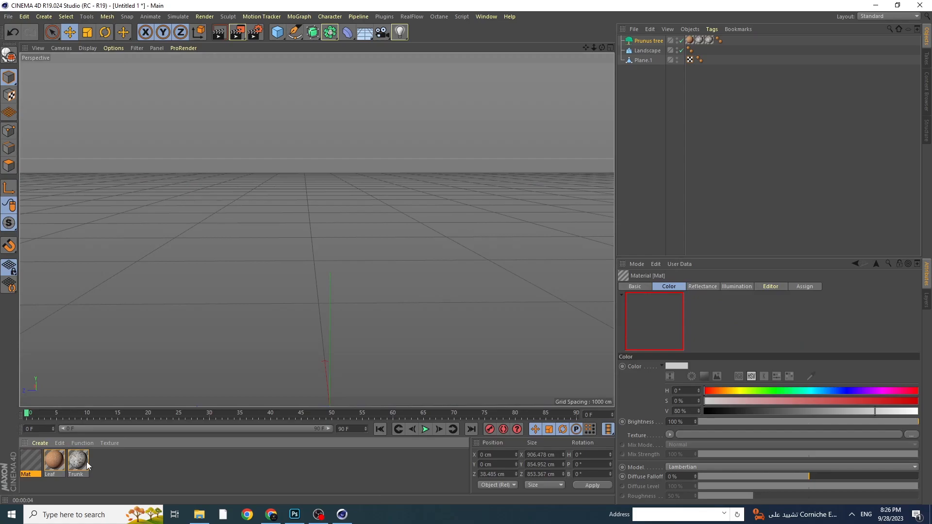
double_click(27, 458)
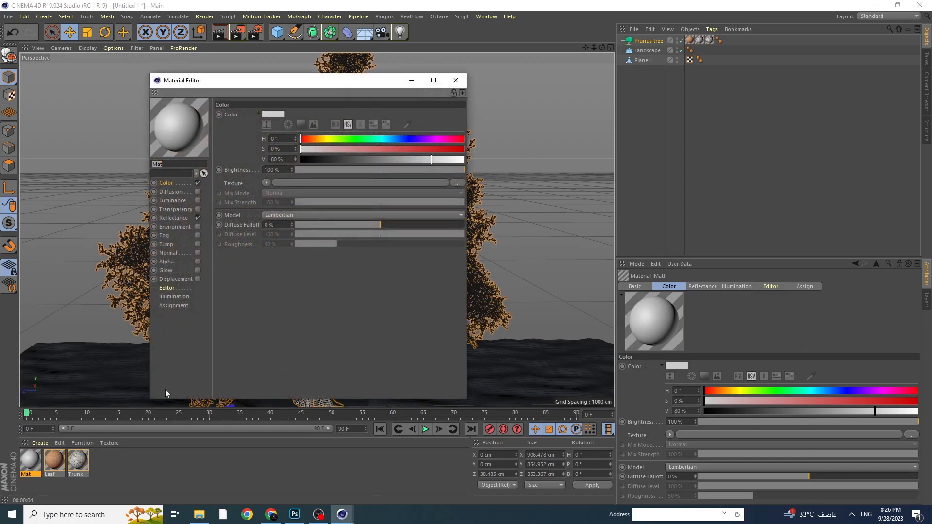
click(437, 139)
click(457, 149)
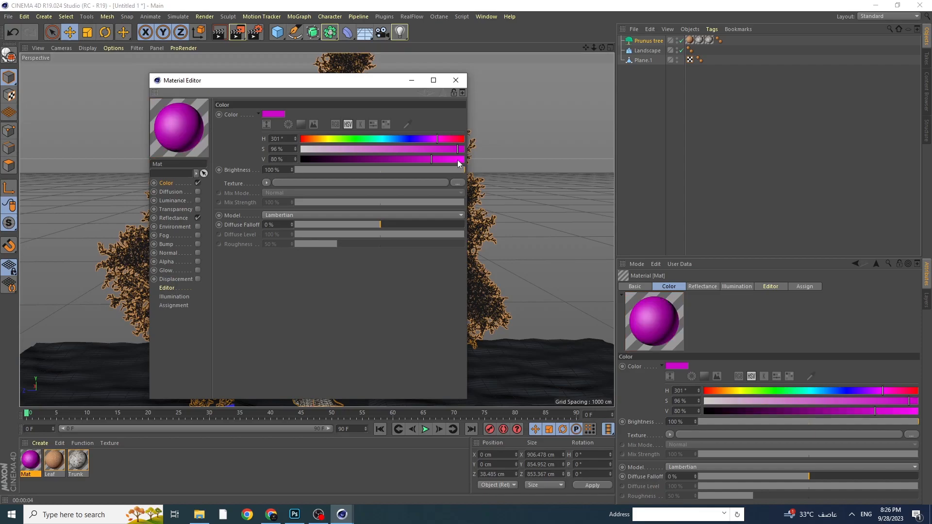
click(463, 159)
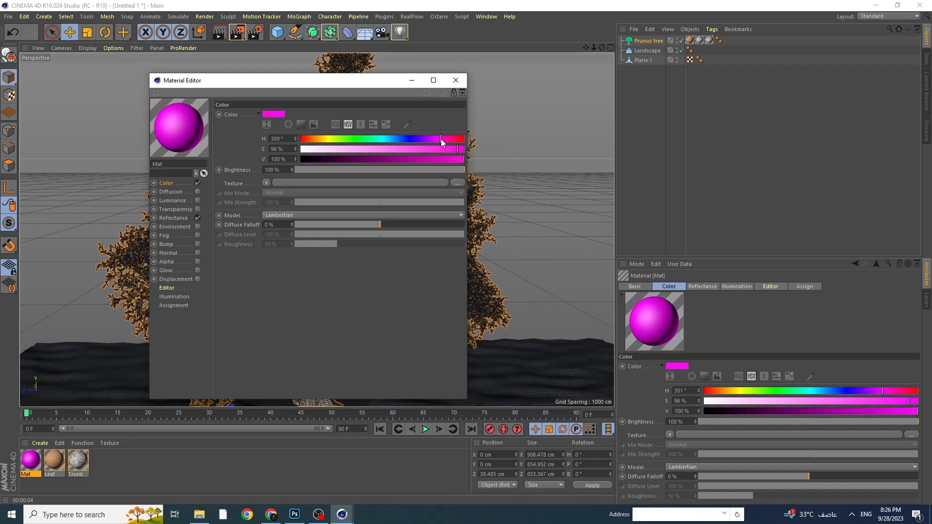
click(452, 150)
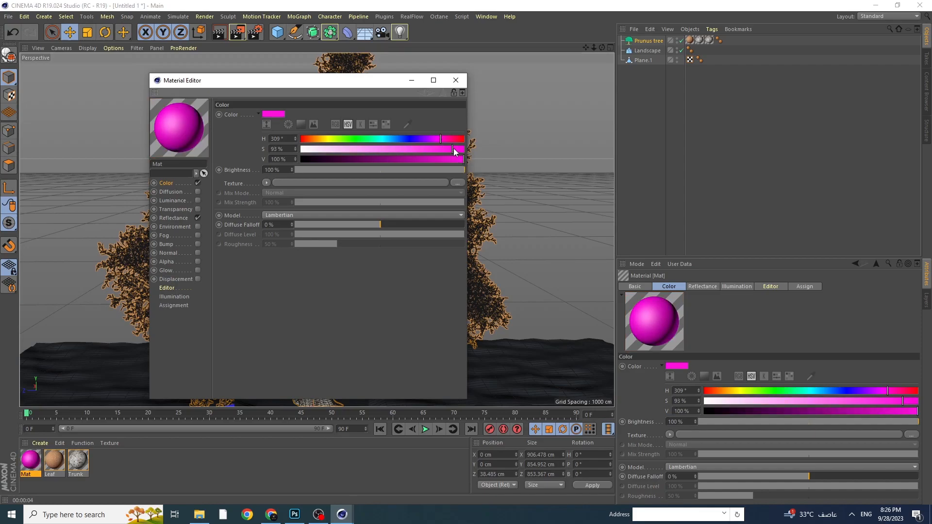
click(464, 159)
click(447, 149)
click(455, 80)
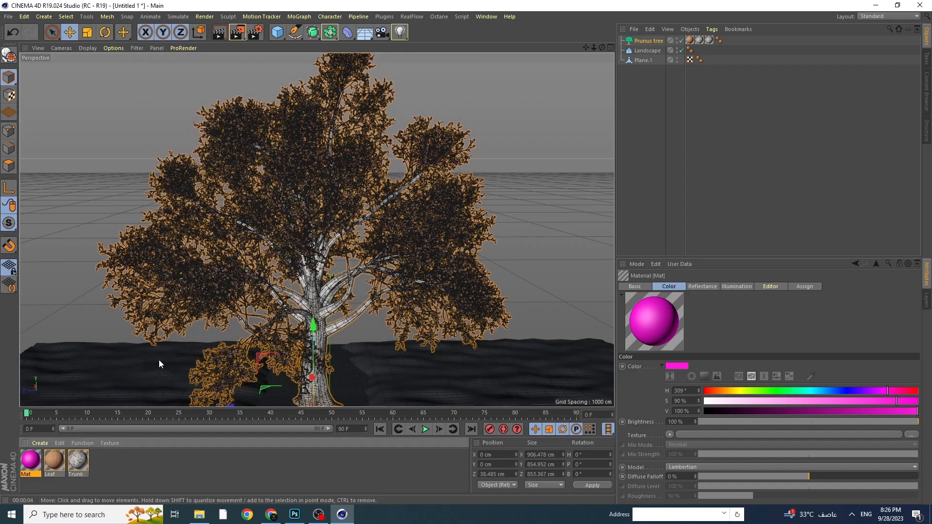
- Replace the leaf material on the Prunus tree's texture tag with the magenta material and render the perspective view
drag(33, 464, 692, 43)
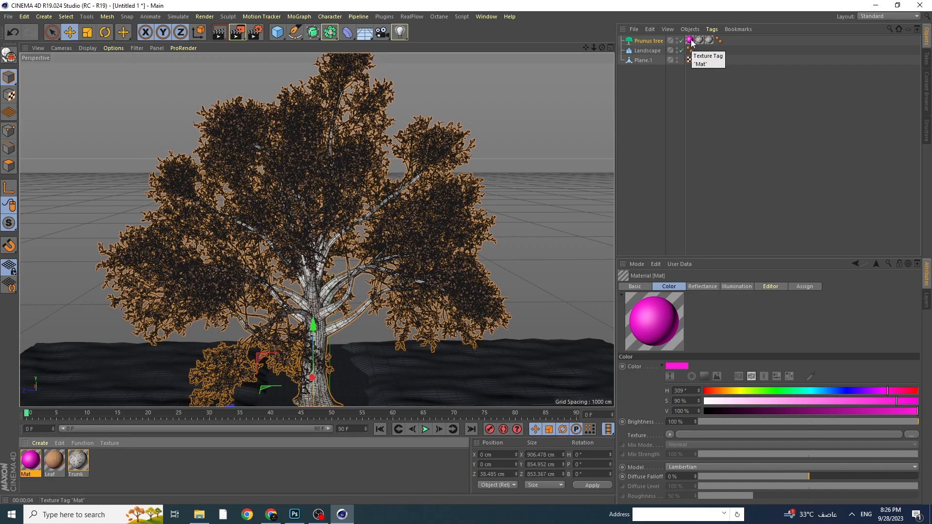
click(220, 34)
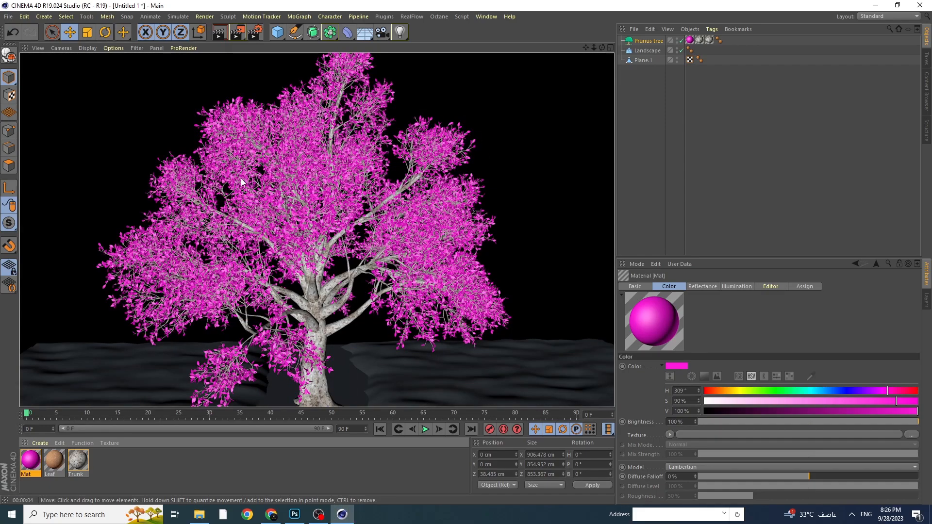
click(496, 123)
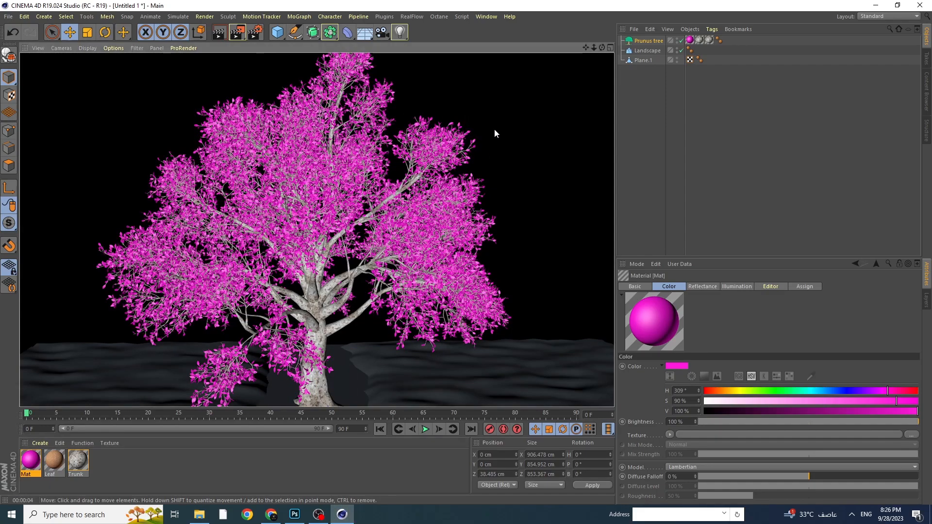
- Add a light raised to about 471 cm in Y and set its falloff to Inverse Square (Physically Accurate)
click(403, 34)
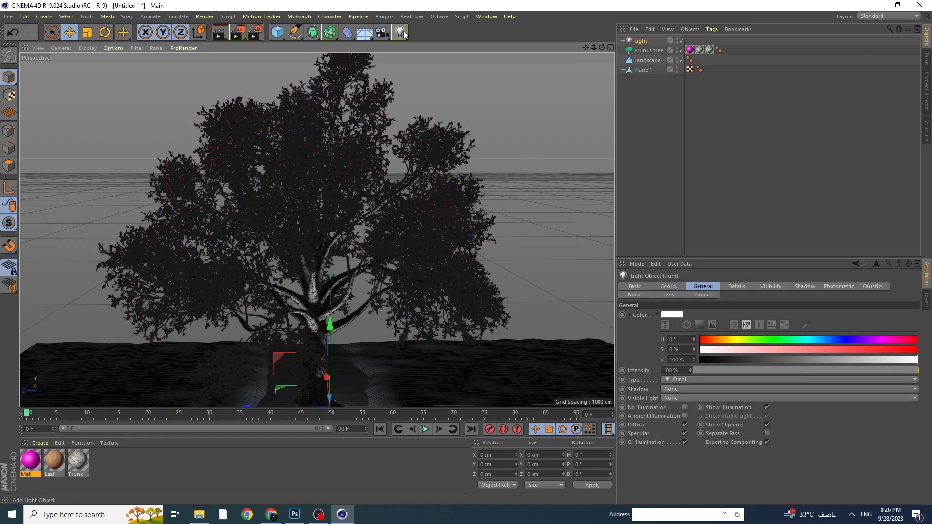
drag(332, 341, 330, 123)
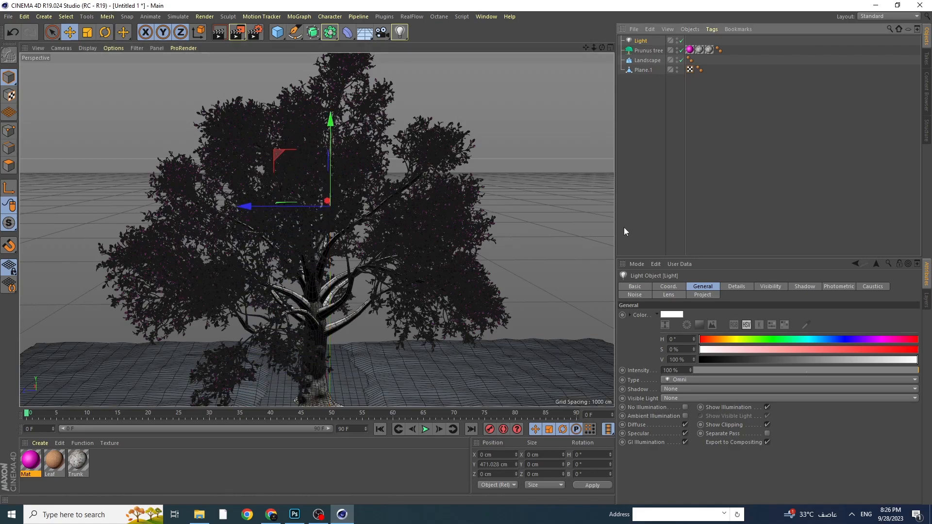
click(739, 286)
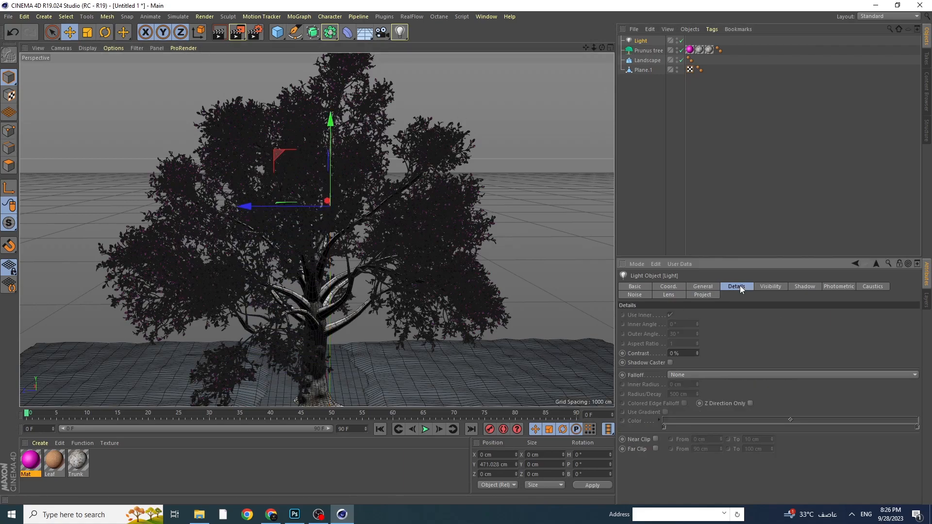
click(691, 374)
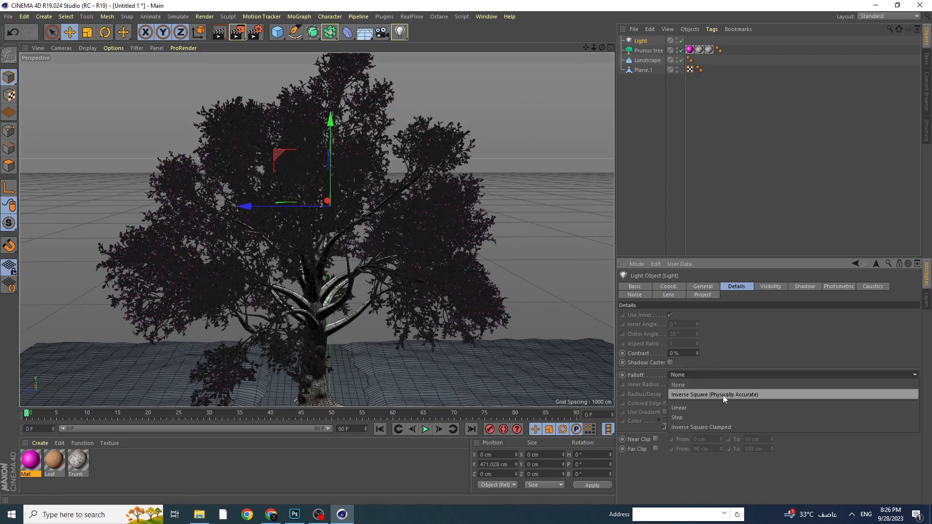
click(747, 395)
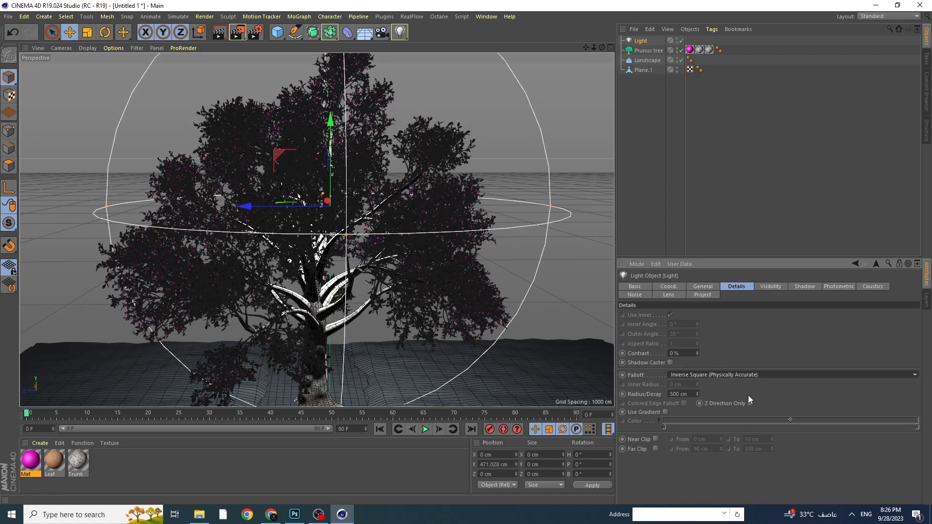
- Shrink the light's decay radius to about 243 cm and move the light to about X -332 cm, Z 206 cm
drag(273, 207, 197, 207)
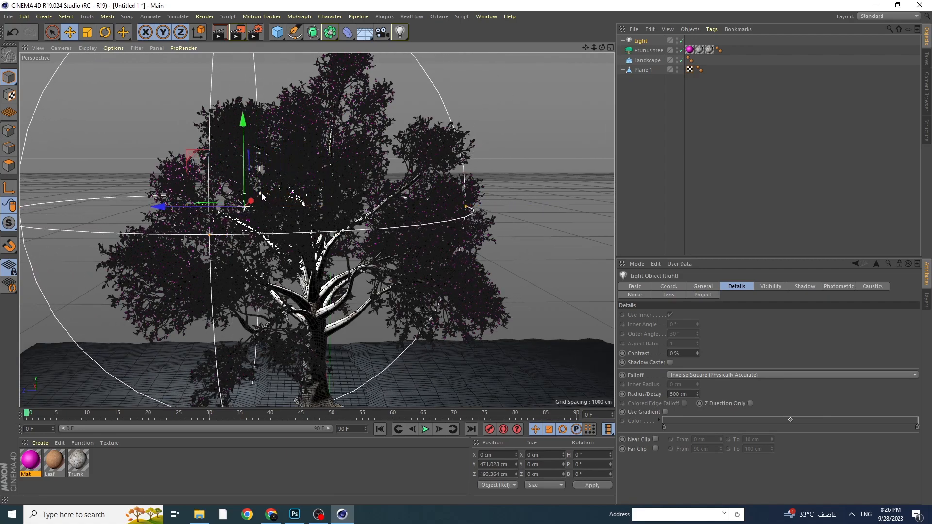
drag(466, 207, 352, 240)
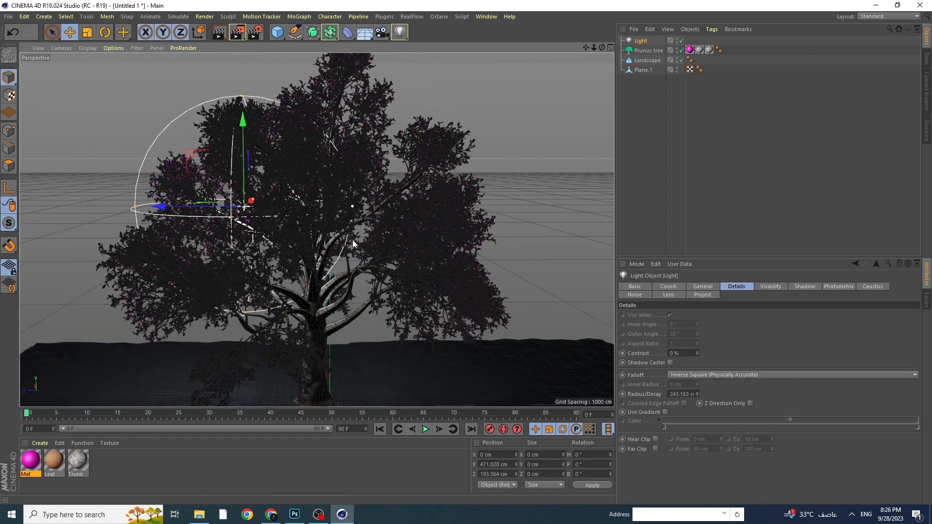
drag(254, 204, 241, 222)
drag(179, 222, 170, 223)
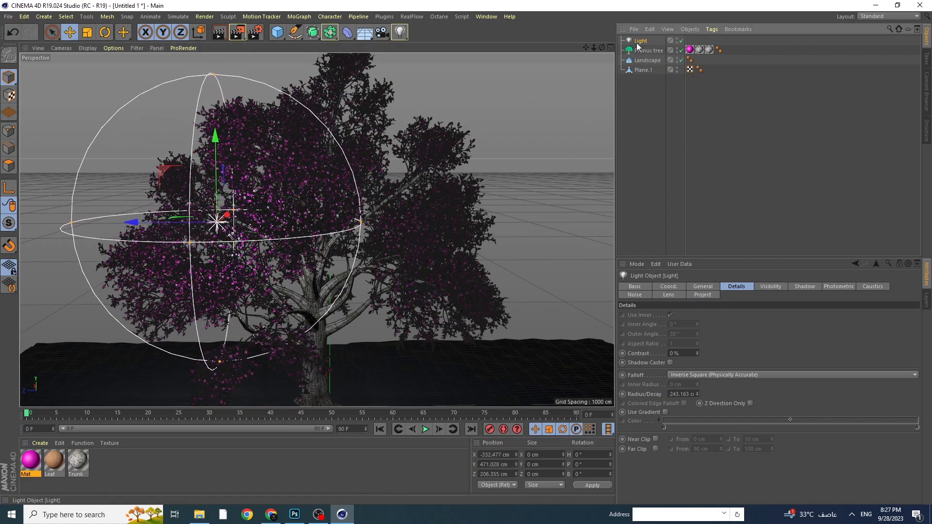
- Color the light magenta with H 309° and S 100%
click(707, 286)
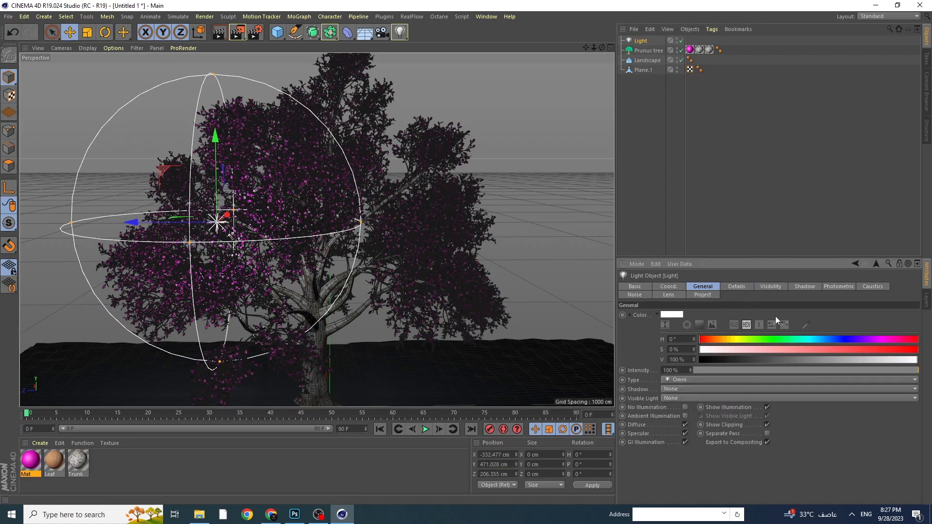
click(880, 340)
click(916, 349)
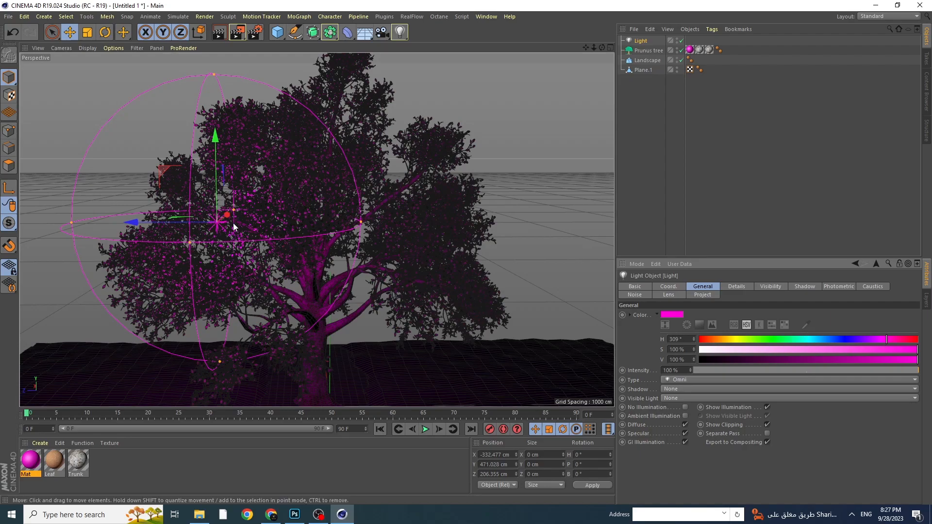
- Move the magenta light to about X -358, Y 480, Z 221 cm and reduce its decay radius further
drag(179, 223, 165, 226)
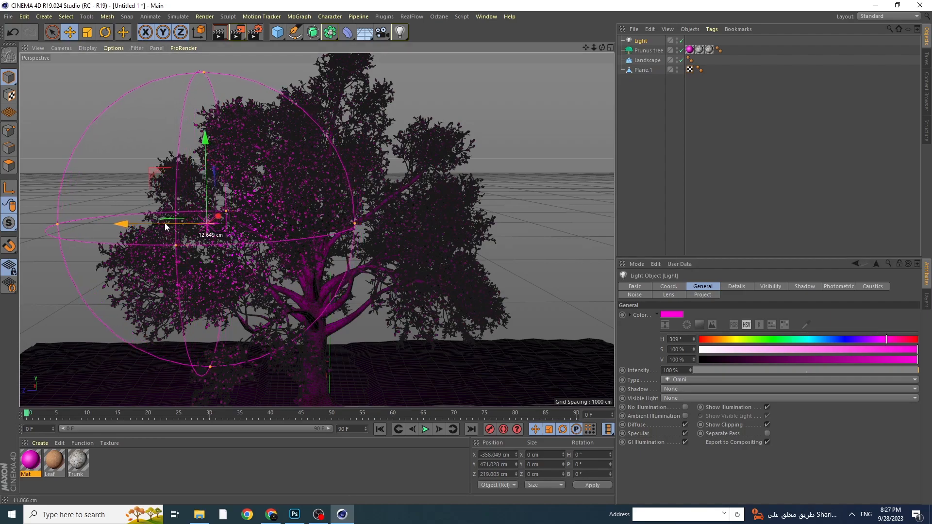
drag(204, 173, 203, 167)
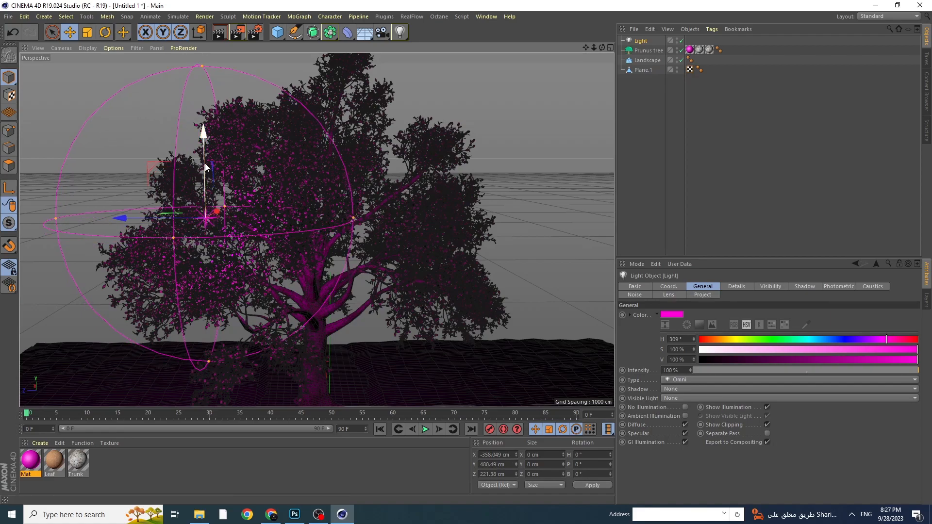
drag(354, 220, 319, 226)
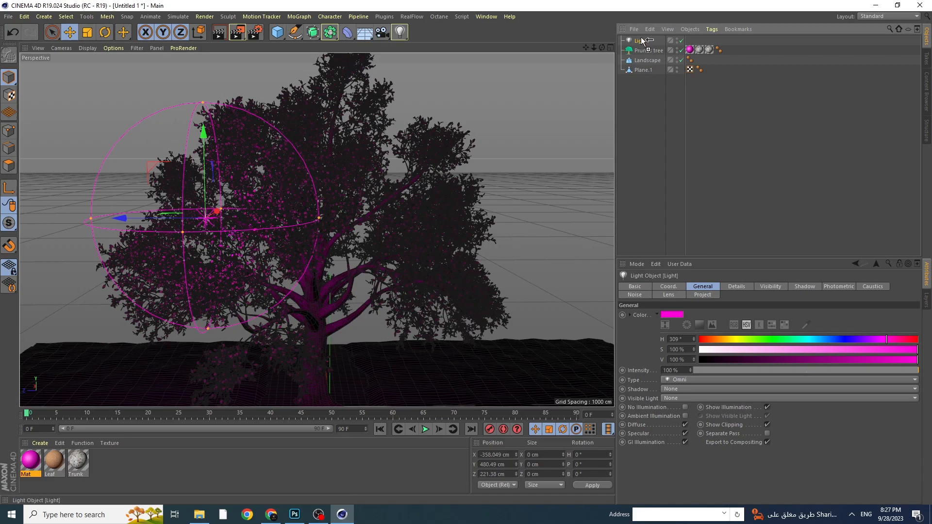
- Duplicate the magenta light, move the copy along Z to about -165 cm, and render the perspective view
key(ctrl+c)
key(ctrl+v)
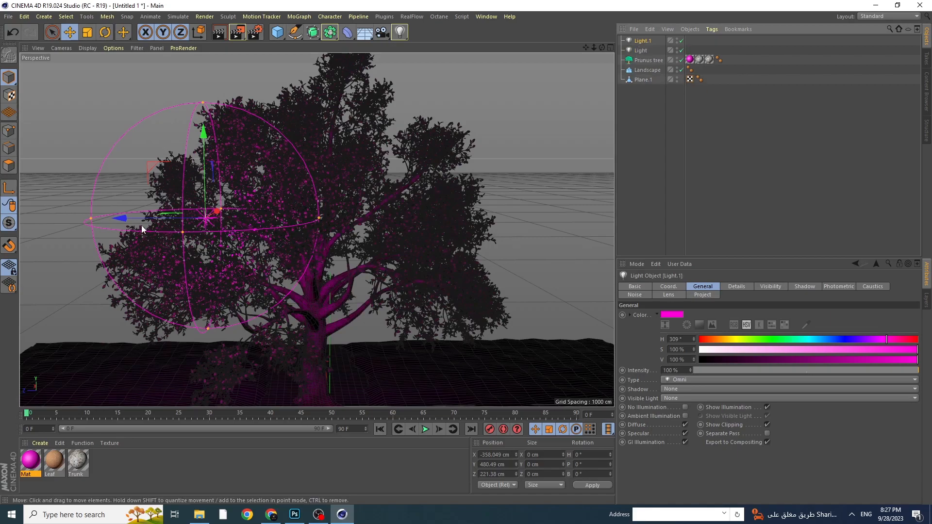
drag(125, 219, 360, 235)
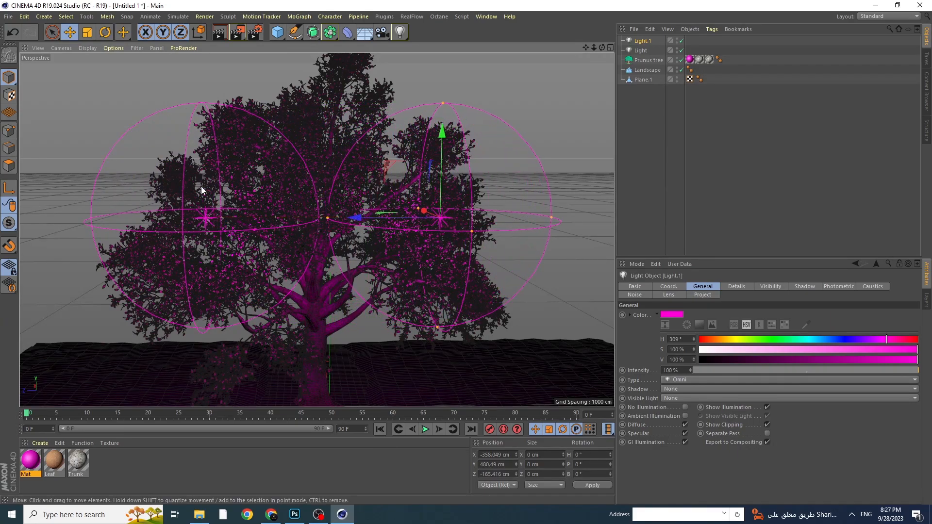
click(219, 33)
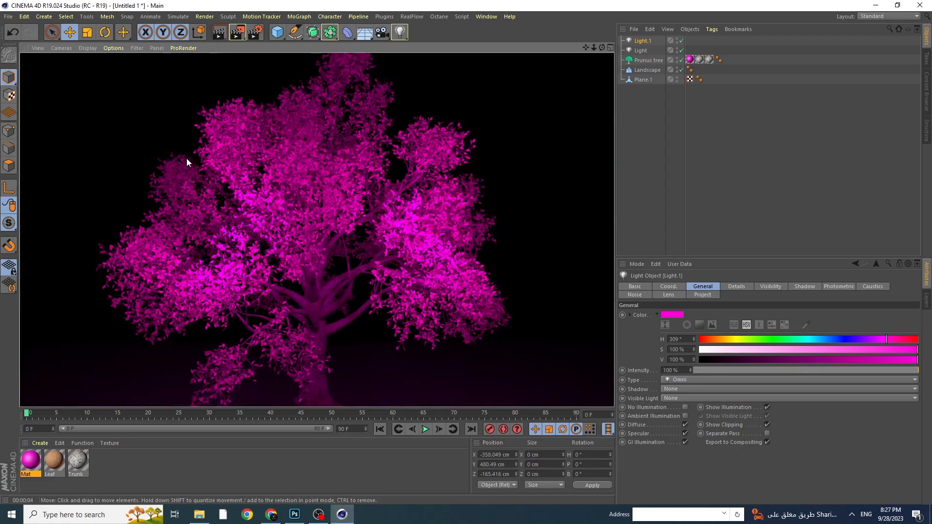
click(526, 148)
- Select both magenta lights and move them together along X to about -398 cm
click(645, 41)
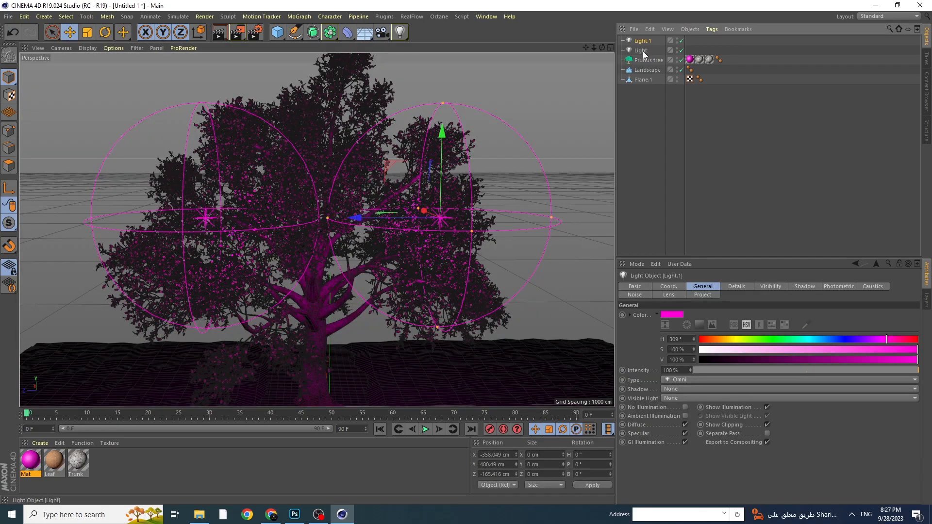
ctrl+click(642, 51)
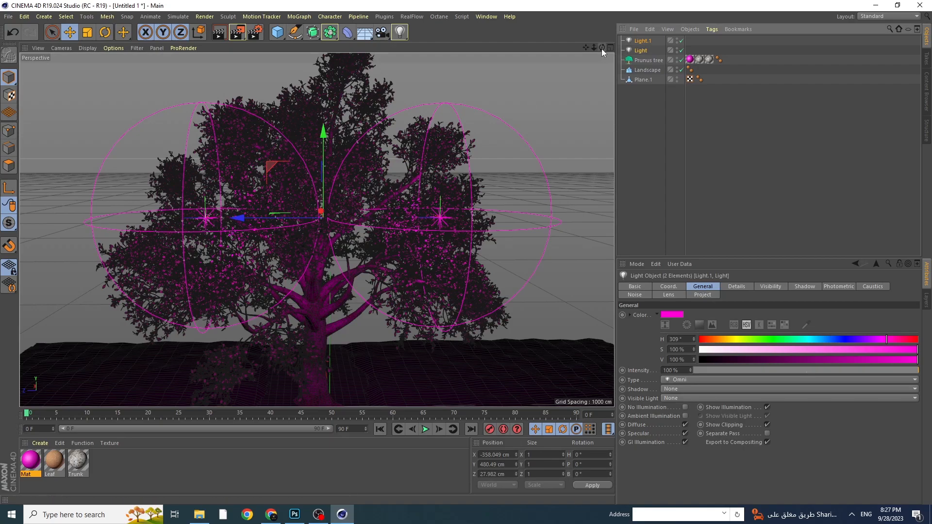
drag(601, 49, 598, 60)
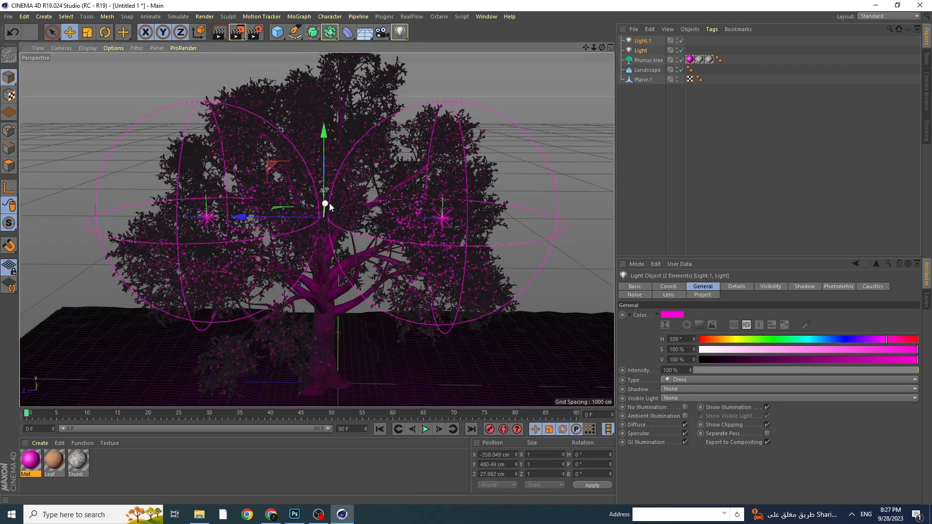
drag(329, 203, 330, 208)
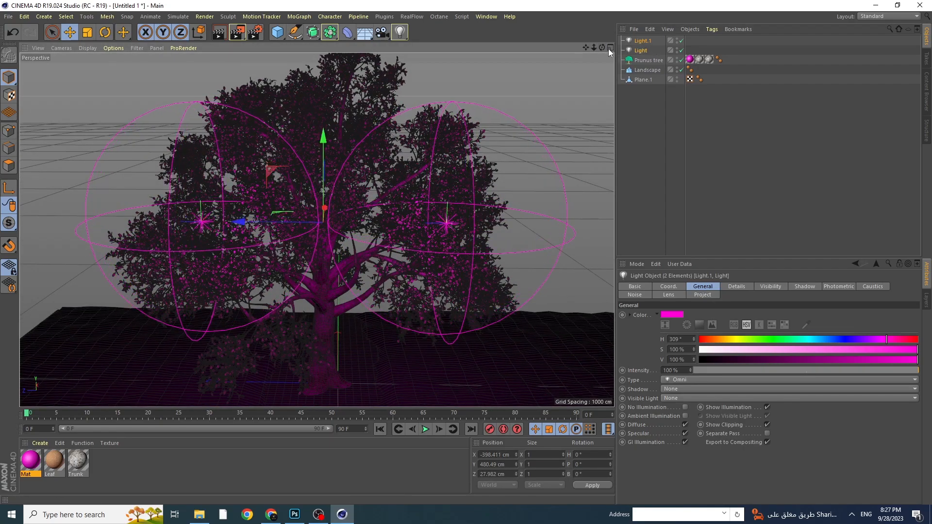
- Shrink the decay radius of the duplicated light slightly and that of the original light more strongly
mouse_move(602, 47)
mouse_down()
mouse_move(601, 34)
mouse_move(589, 51)
mouse_up()
click(501, 205)
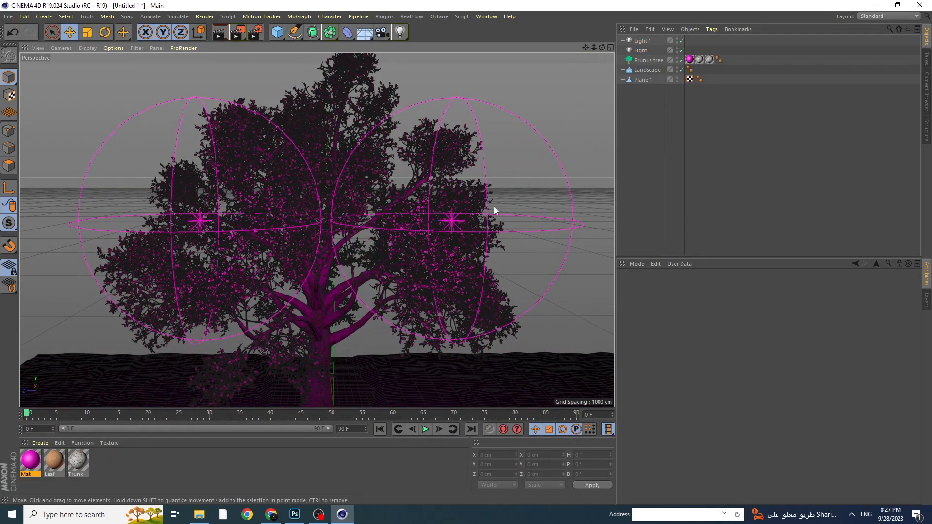
click(455, 223)
click(572, 201)
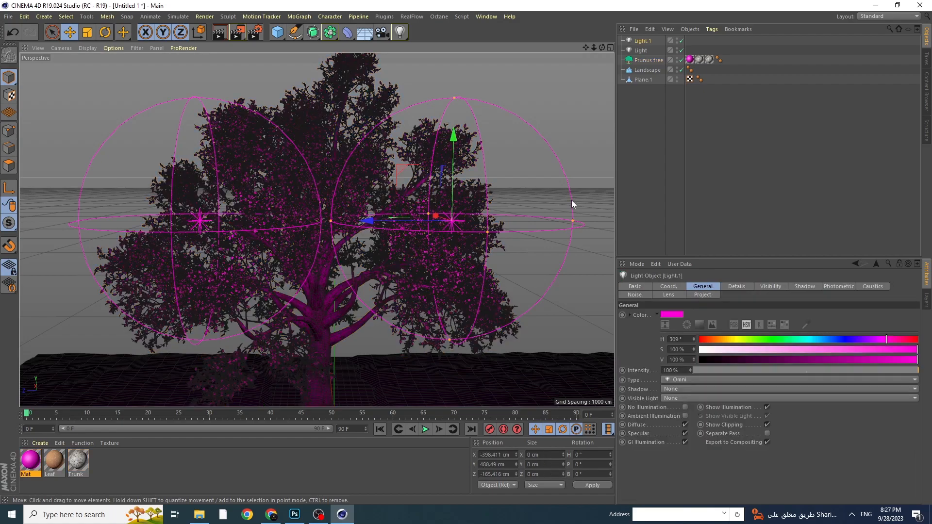
drag(574, 225, 552, 226)
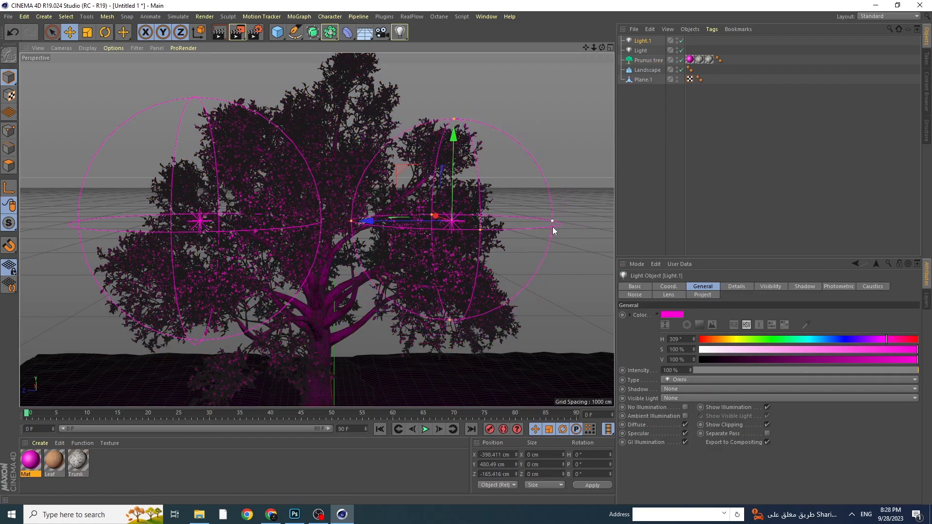
click(641, 51)
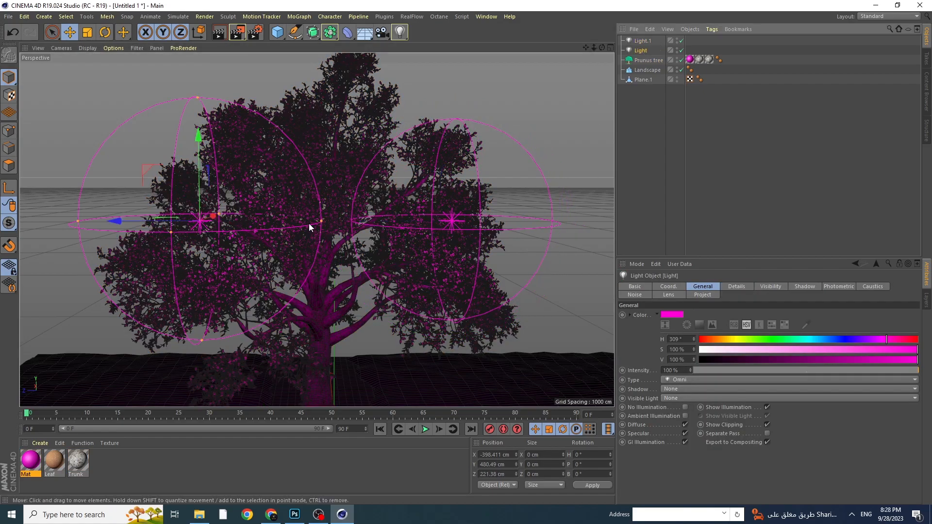
drag(322, 220, 284, 222)
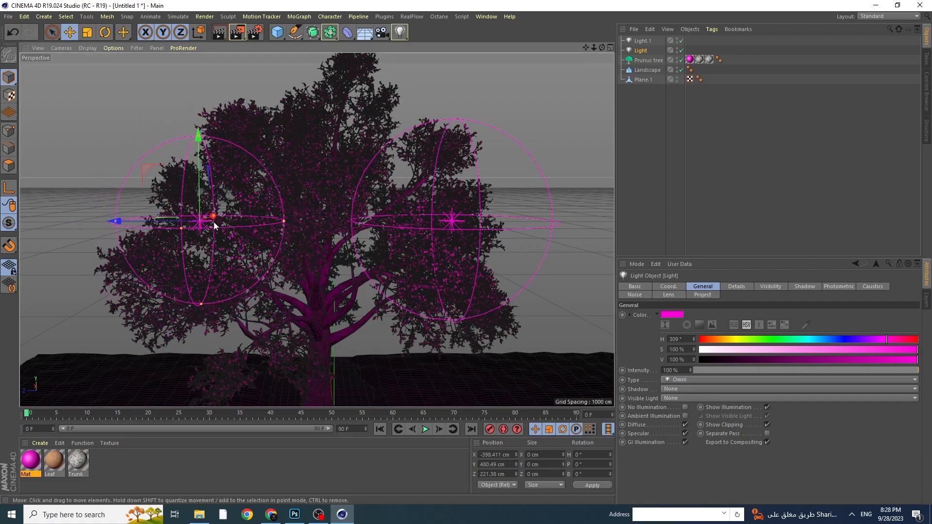
- Move the original light to about X -432, Y 509, Z 237 cm and render the perspective view
drag(209, 219, 133, 219)
drag(190, 174, 185, 159)
click(219, 33)
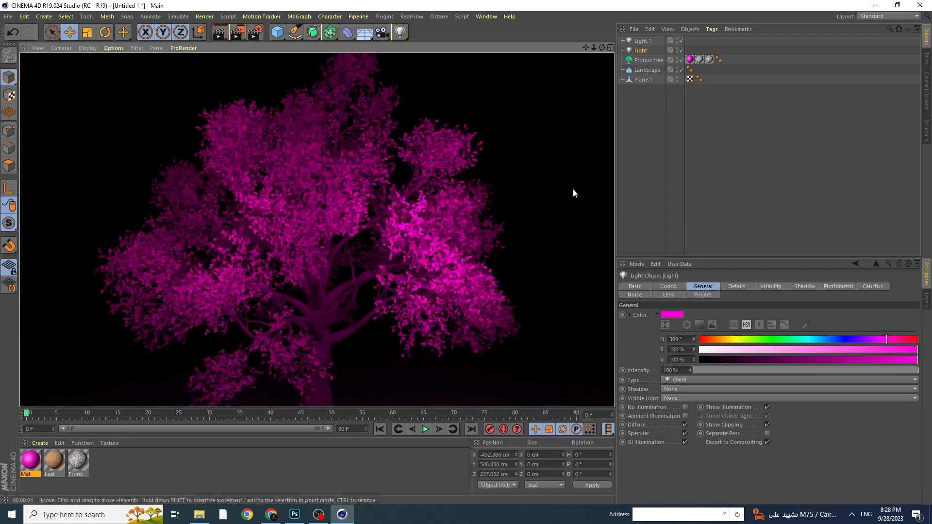
- Duplicate the magenta light nearer the camera's right side of the tree and move the copy down and along Z to about 54 cm, beside the trunk
click(572, 155)
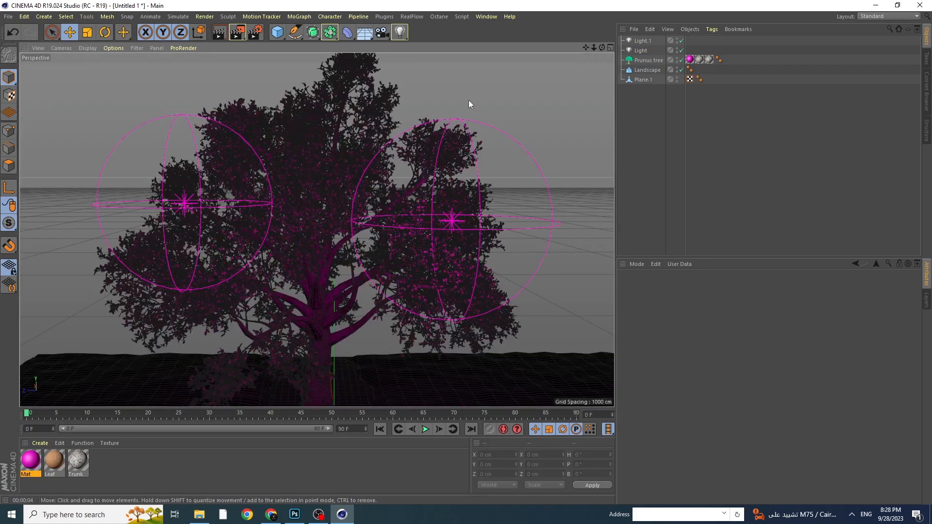
click(636, 40)
key(ctrl+c)
key(ctrl+v)
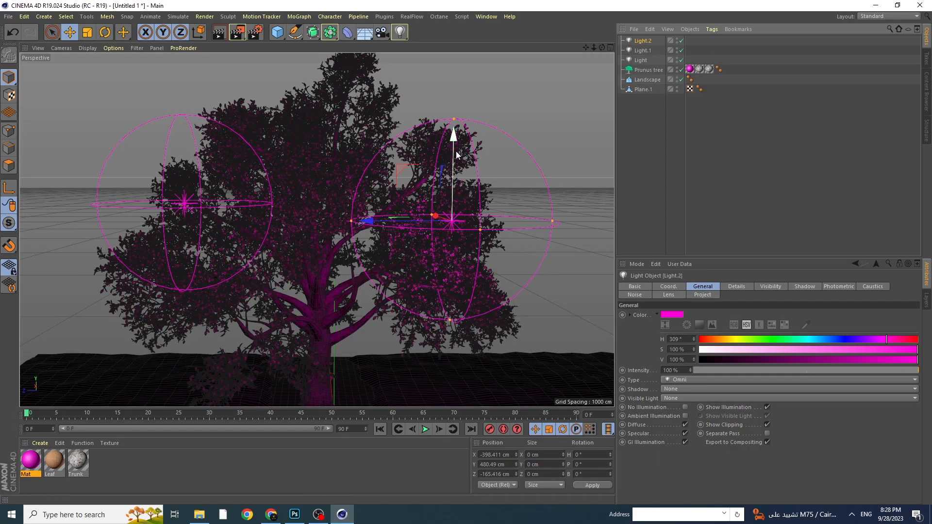
drag(454, 146, 451, 272)
drag(401, 350, 260, 363)
- Shrink the new light's decay radius to about half and lower it to about Y 246 cm at the trunk base
drag(409, 348, 360, 365)
drag(307, 294, 304, 316)
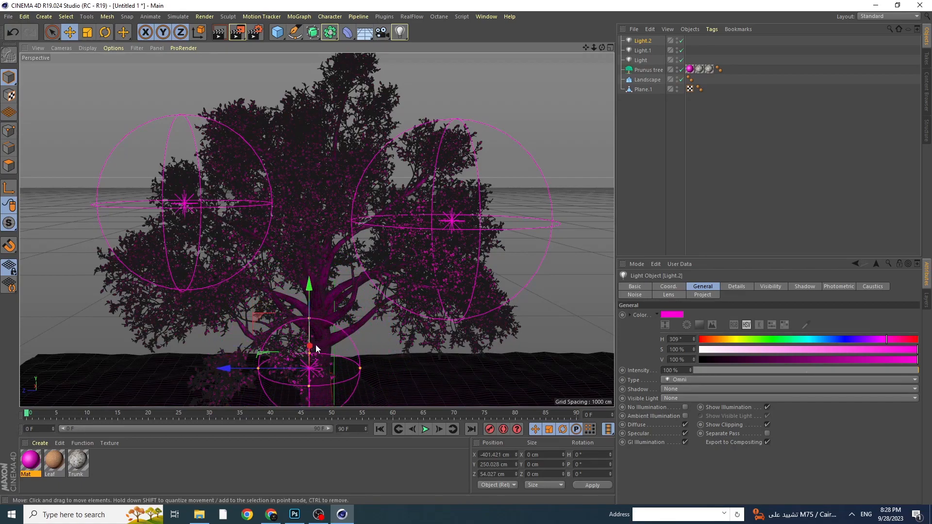
drag(315, 345, 317, 349)
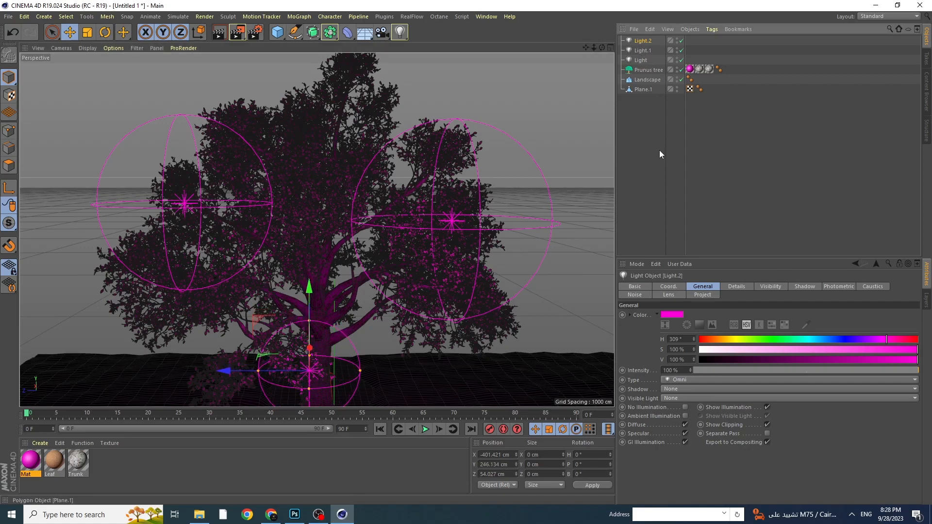
- Make the trunk light white with 0% saturation and 100% value, and render the perspective view
click(728, 350)
drag(727, 350, 697, 356)
click(901, 360)
drag(904, 362, 925, 360)
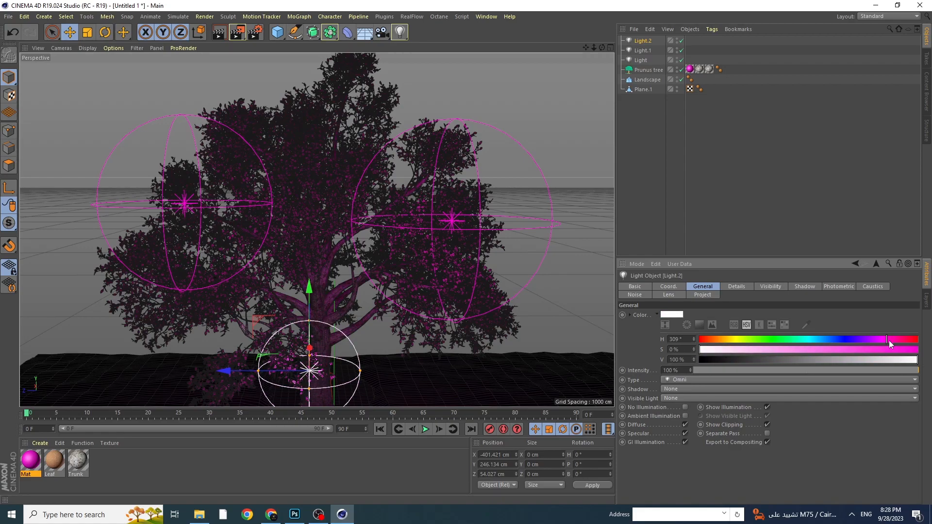
click(221, 37)
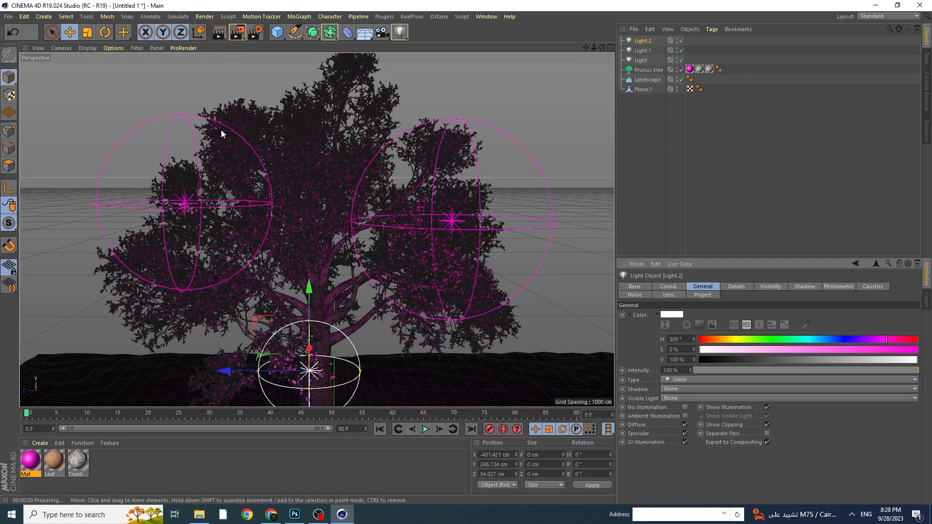